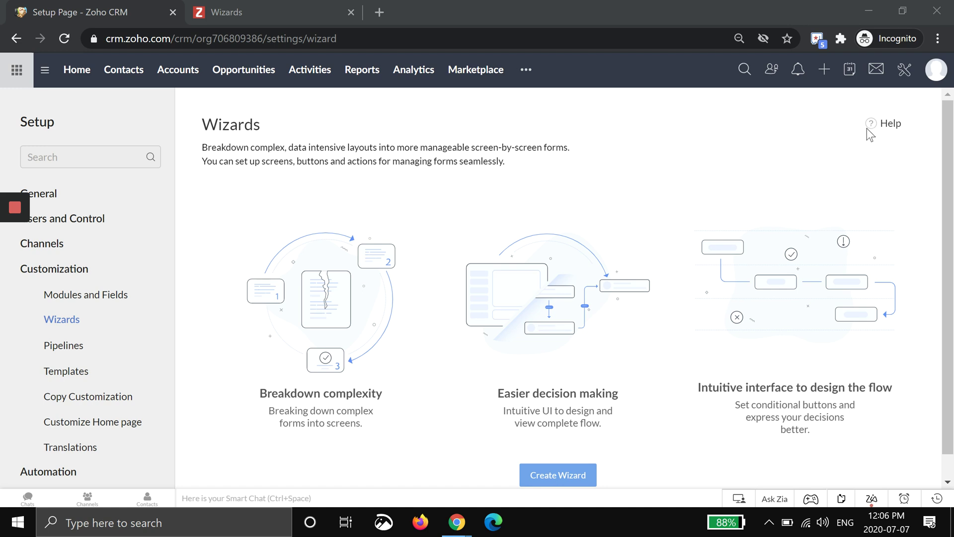
Step: Go to the Wizards settings page from the Setup overview
{"action": "left_click", "coordinate": [904, 69]}
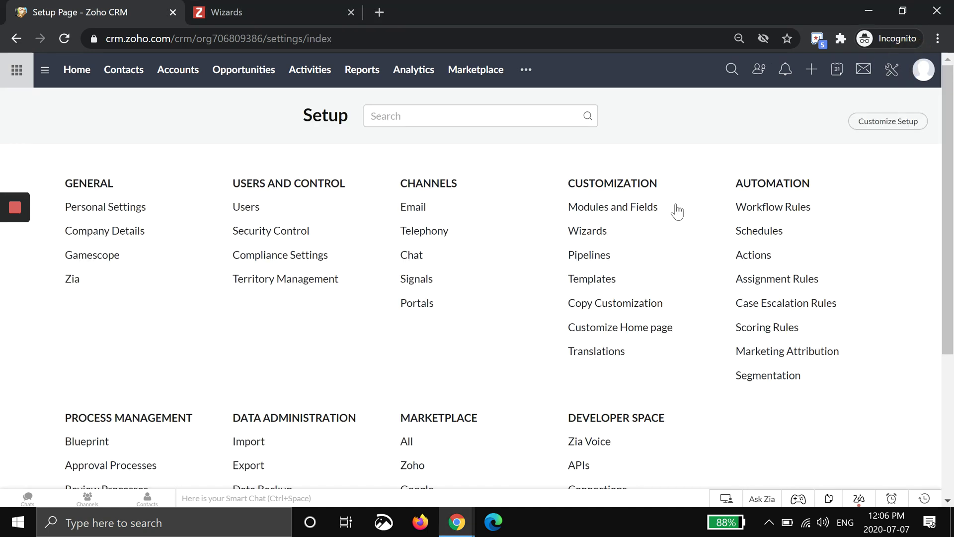
{"action": "left_click", "coordinate": [584, 230]}
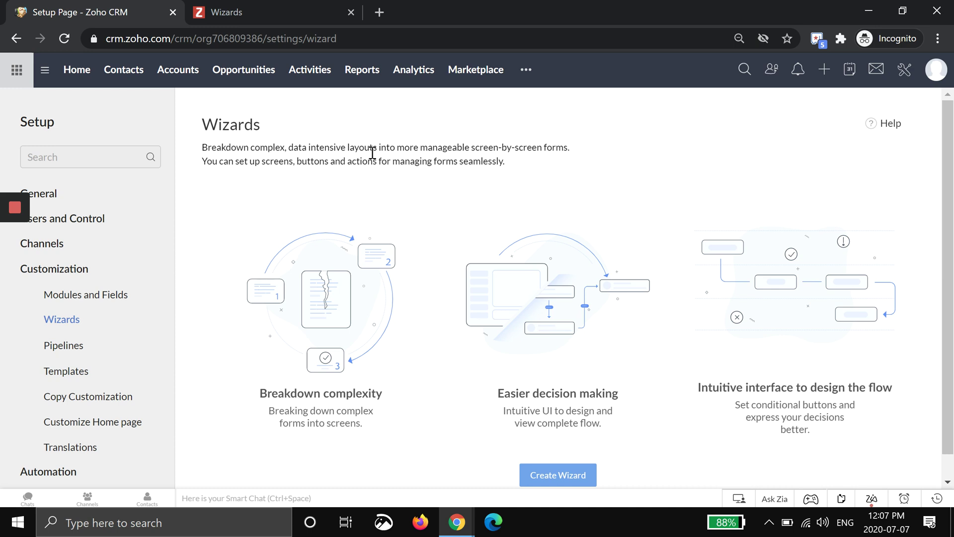
{"action": "scroll", "coordinate": [445, 234], "scroll_direction": "down", "scroll_amount": 1}
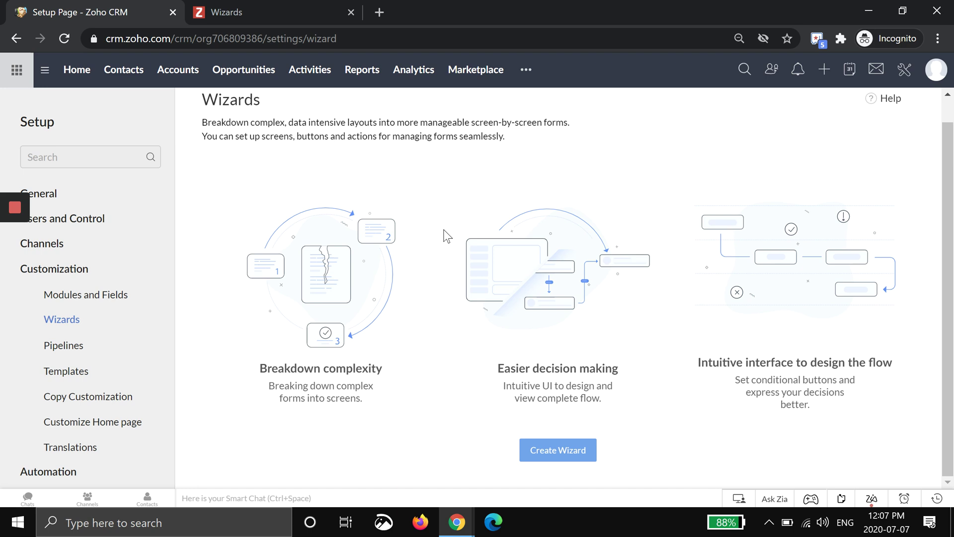
Step: Start a new wizard named 'Sample Wizard'
{"action": "left_click", "coordinate": [566, 457]}
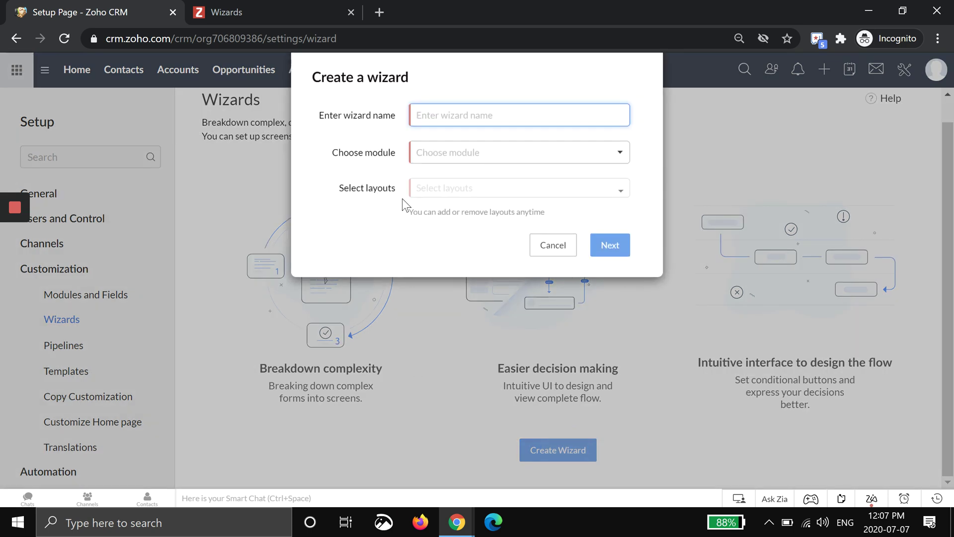
{"action": "type", "text": "Sample"}
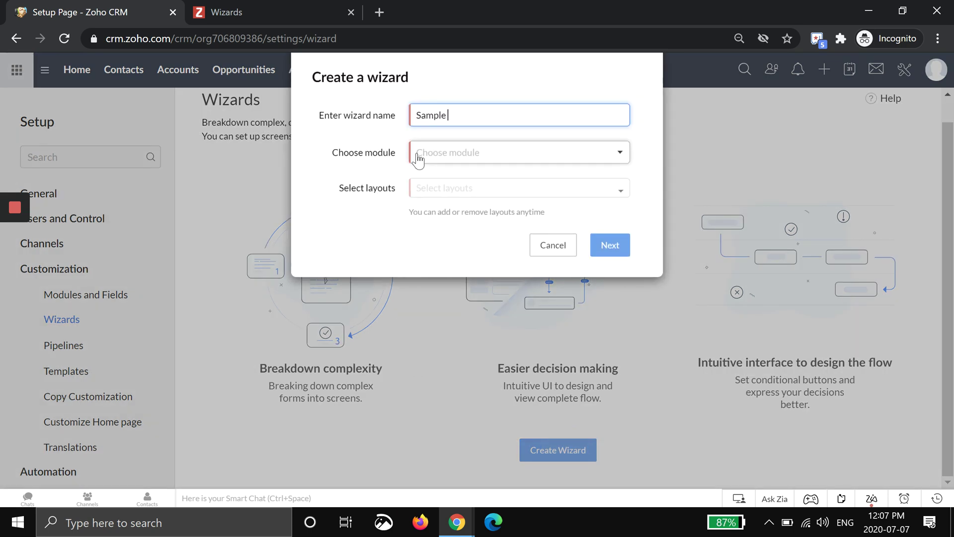
{"action": "type", "text": " Q"}
{"action": "key", "text": "BackSpace"}
{"action": "key", "text": "BackSpace"}
{"action": "type", "text": "Wiazr"}
{"action": "key", "text": "BackSpace"}
{"action": "key", "text": "BackSpace"}
{"action": "key", "text": "BackSpace"}
{"action": "type", "text": "zard"}
Step: Base the wizard on the Opportunities module's Standard layout and continue to the builder
{"action": "left_click", "coordinate": [442, 164]}
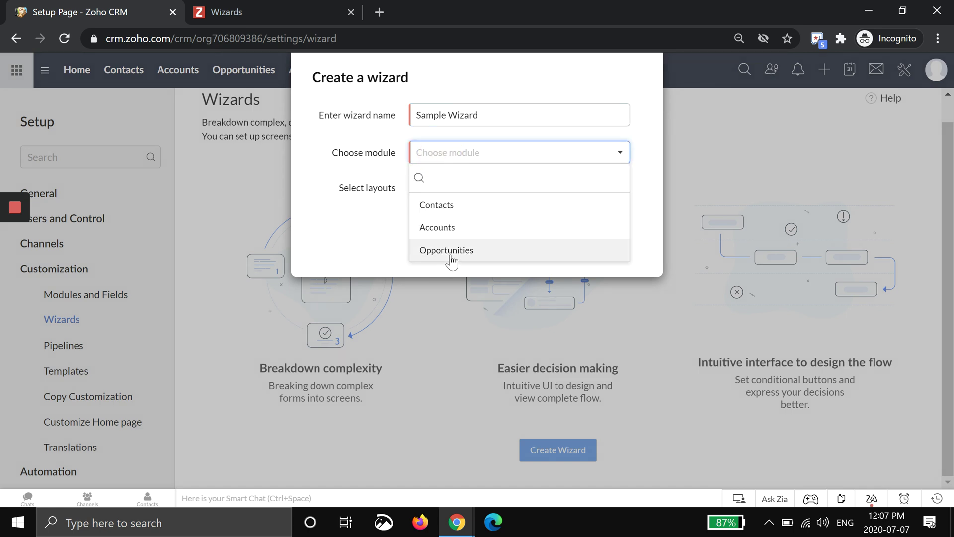
{"action": "left_click", "coordinate": [446, 250]}
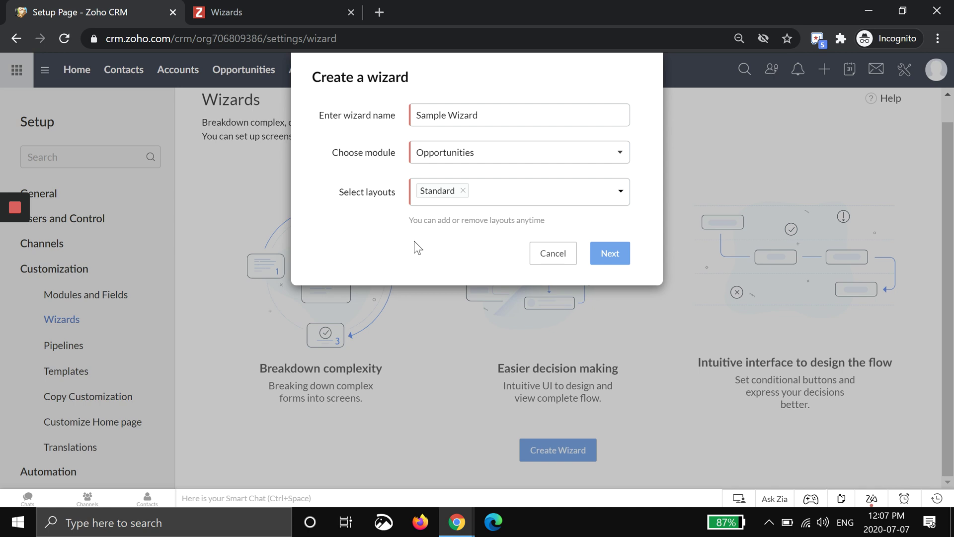
{"action": "left_click", "coordinate": [503, 205]}
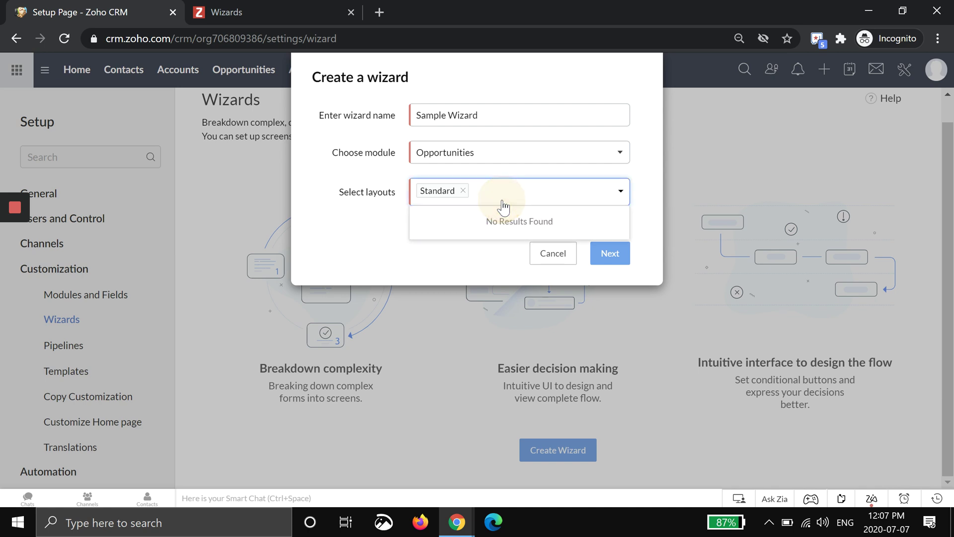
{"action": "left_click", "coordinate": [341, 241]}
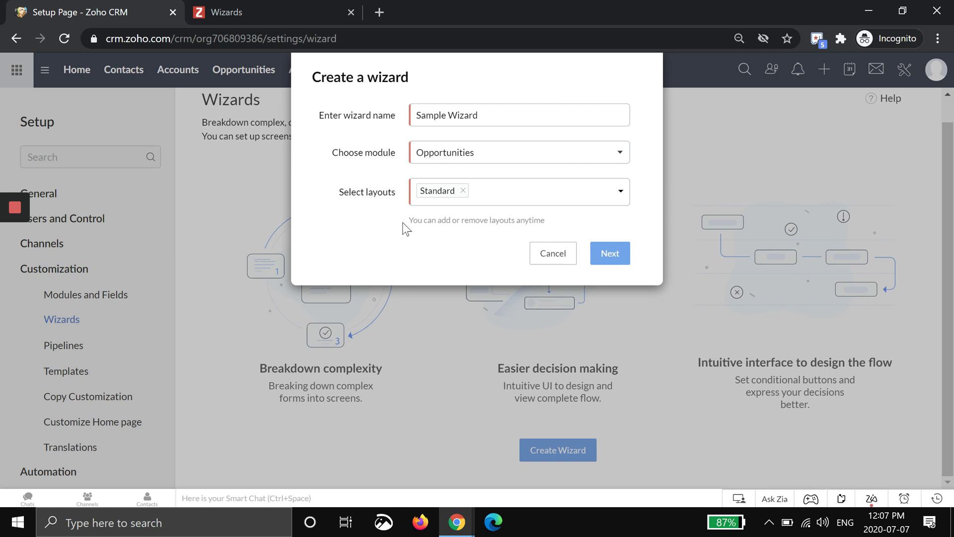
{"action": "left_click", "coordinate": [616, 265]}
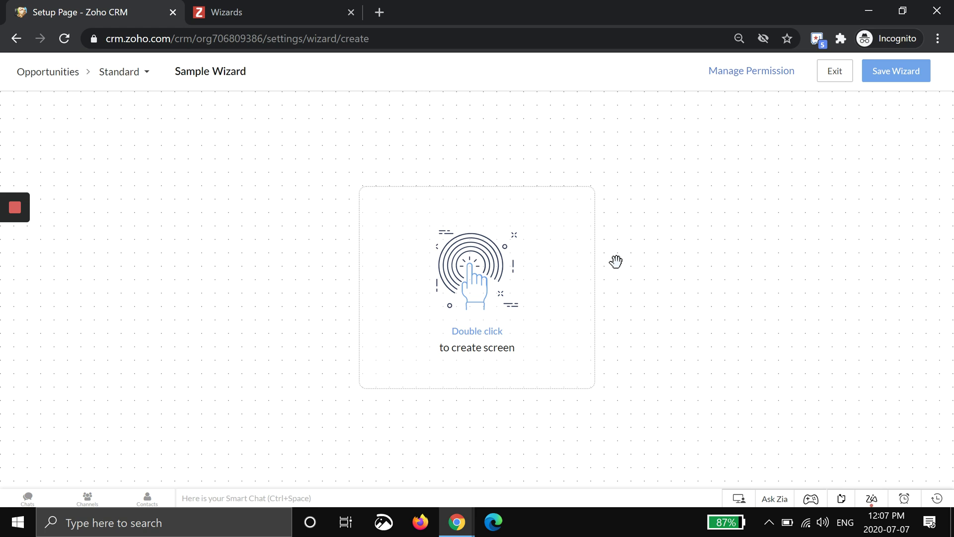
Step: Create the wizard's first screen and name it 'Creating An Opportunity'
{"action": "double_click", "coordinate": [466, 273]}
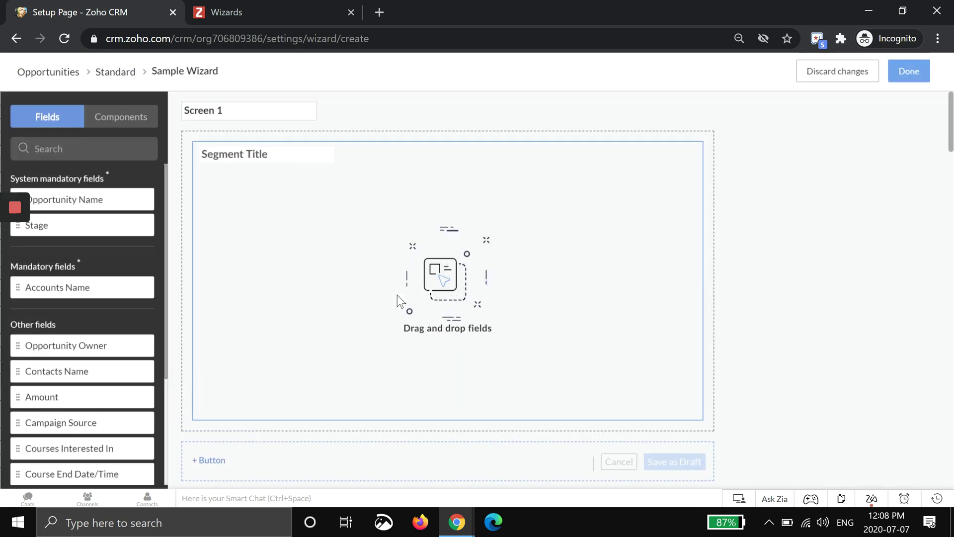
{"action": "left_click", "coordinate": [284, 104]}
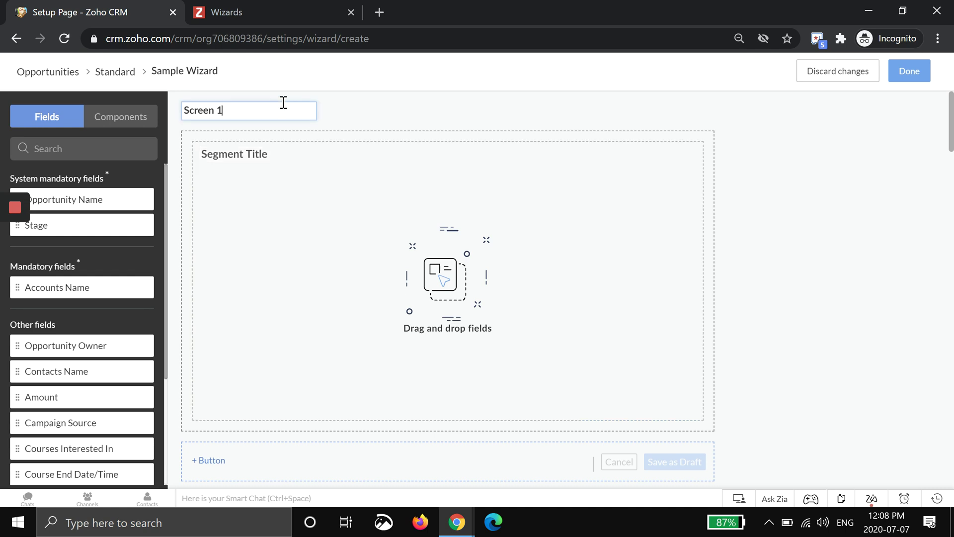
{"action": "left_click_drag", "start_coordinate": [219, 105], "coordinate": [178, 108]}
{"action": "left_click", "coordinate": [286, 155]}
{"action": "left_click_drag", "start_coordinate": [288, 156], "coordinate": [192, 156]}
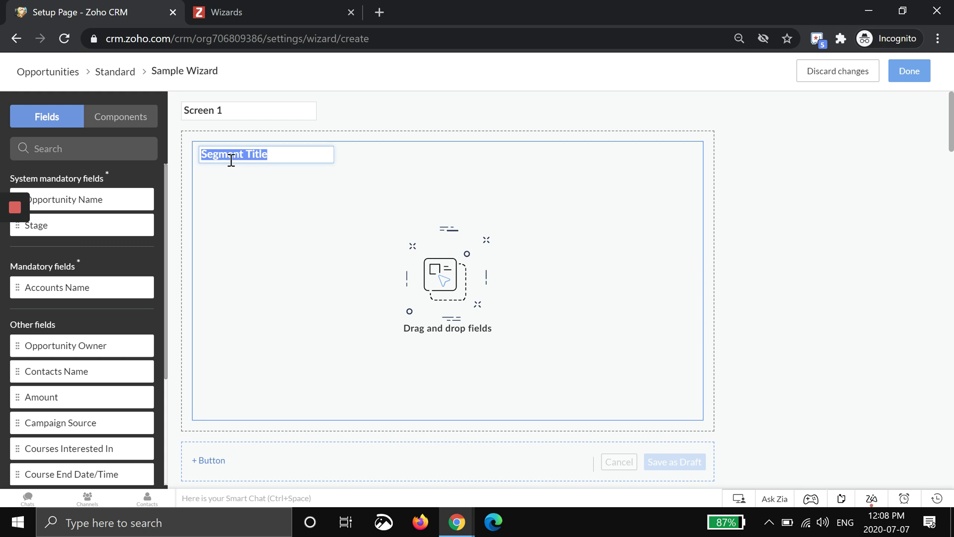
{"action": "left_click", "coordinate": [252, 102]}
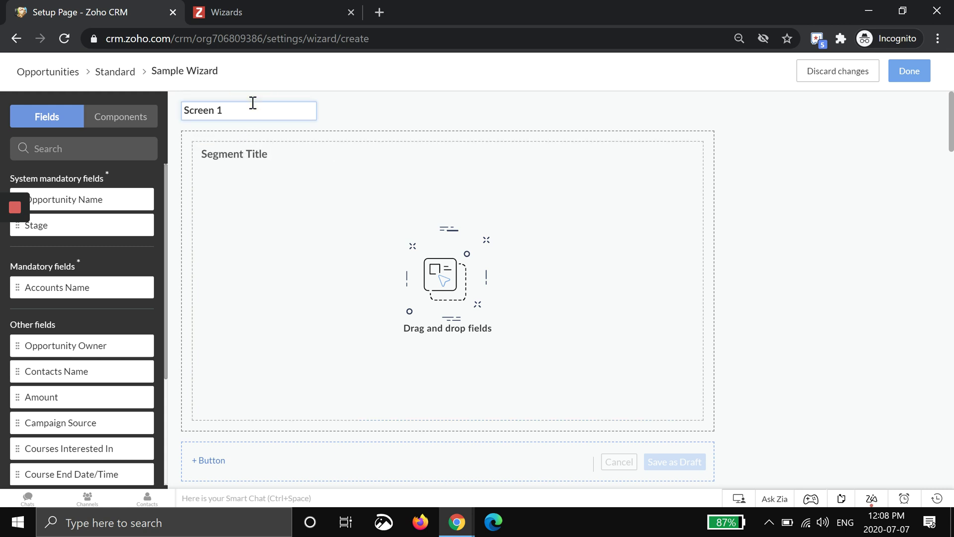
{"action": "key", "text": "ctrl+a"}
{"action": "type", "text": "Creating An Opportunit"}
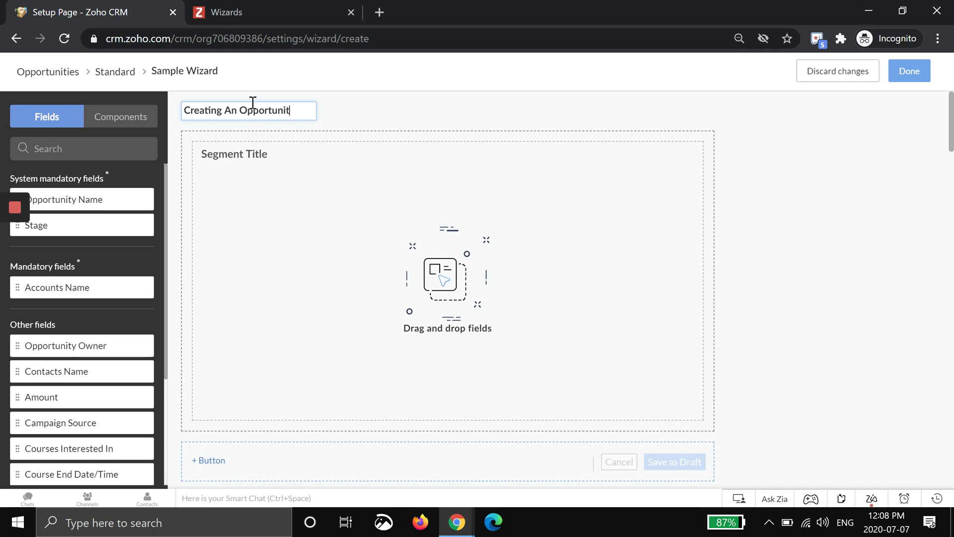
{"action": "type", "text": "y"}
{"action": "key", "text": "Tab"}
Step: Title the segment 'Basic Details' and shorten the screen name to 'Creating An Opp'
{"action": "left_click", "coordinate": [278, 114]}
{"action": "left_click", "coordinate": [247, 151]}
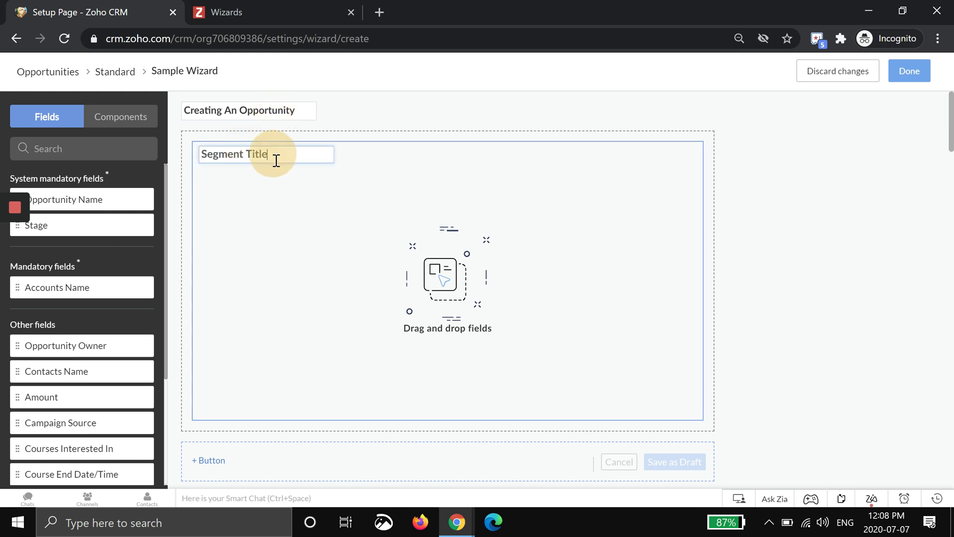
{"action": "key", "text": "ctrl+a"}
{"action": "type", "text": "Basi"}
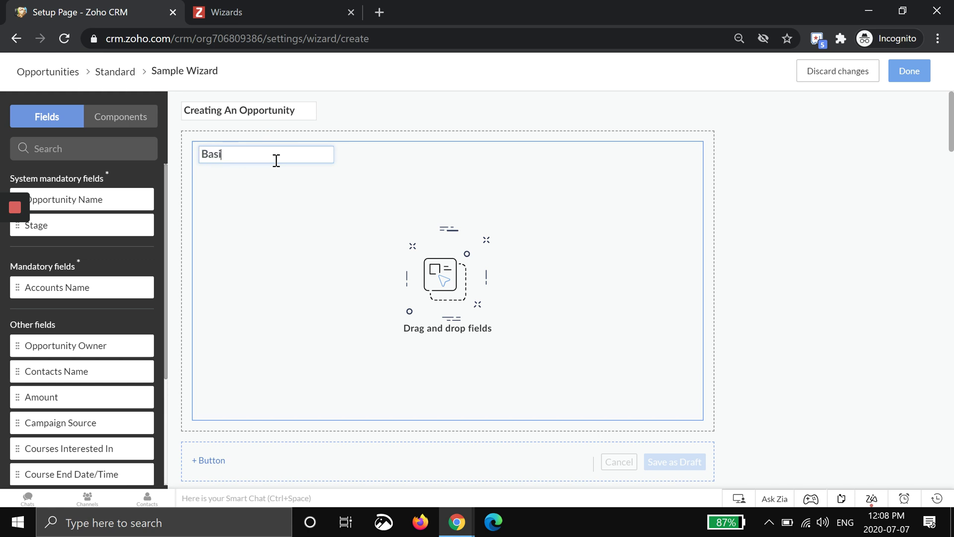
{"action": "type", "text": "c Details"}
{"action": "key", "text": "Tab"}
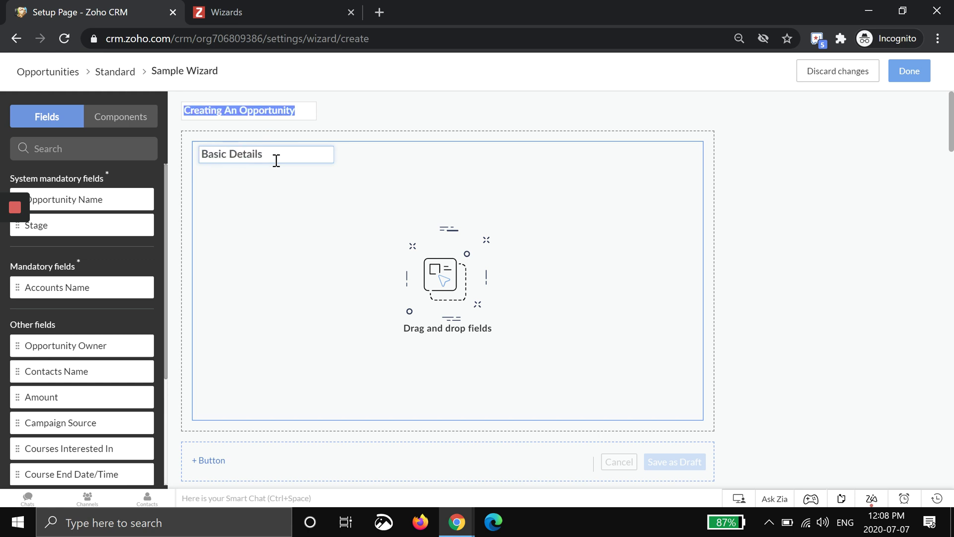
{"action": "key", "text": "End"}
{"action": "key", "text": "ctrl+shift+Left"}
{"action": "type", "text": "Opp"}
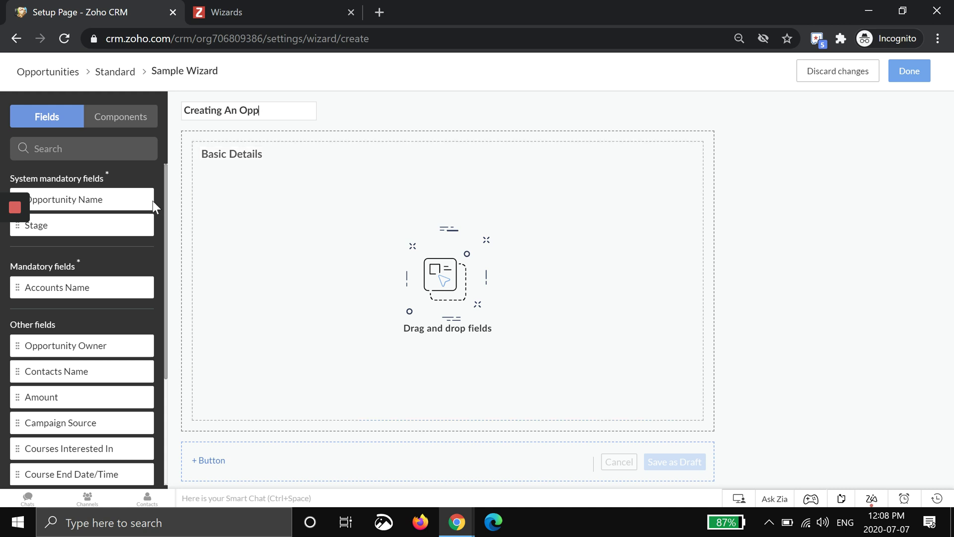
Step: Place Opportunity Name and Stage in one row, with Accounts Name and Opportunity Owner below
{"action": "left_click_drag", "start_coordinate": [136, 205], "coordinate": [264, 196]}
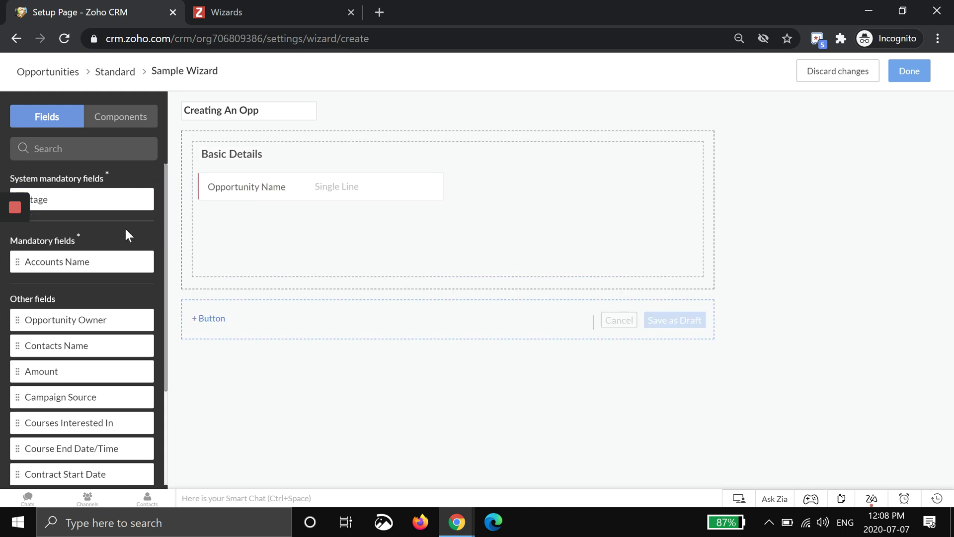
{"action": "left_click_drag", "start_coordinate": [102, 201], "coordinate": [493, 184]}
{"action": "left_click_drag", "start_coordinate": [51, 273], "coordinate": [255, 226]}
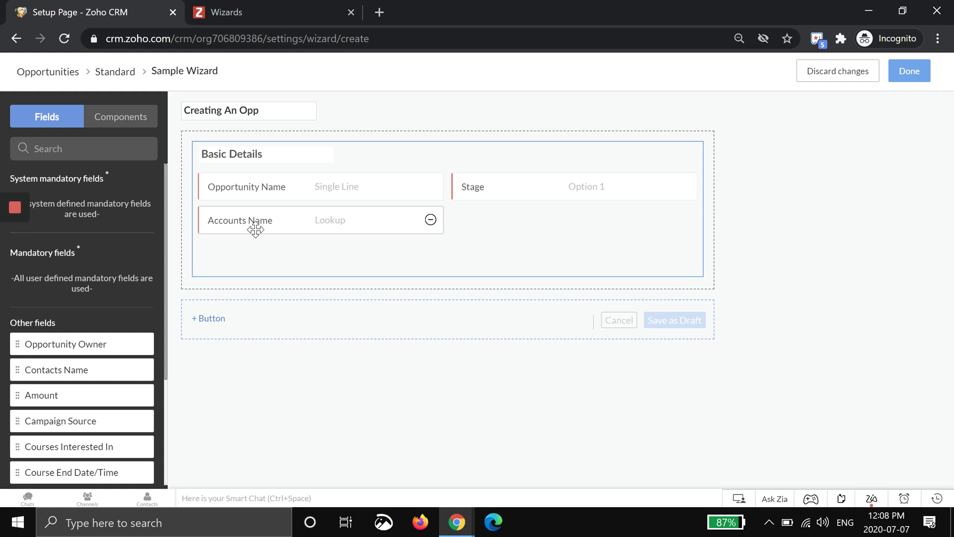
{"action": "left_click_drag", "start_coordinate": [80, 344], "coordinate": [503, 219]}
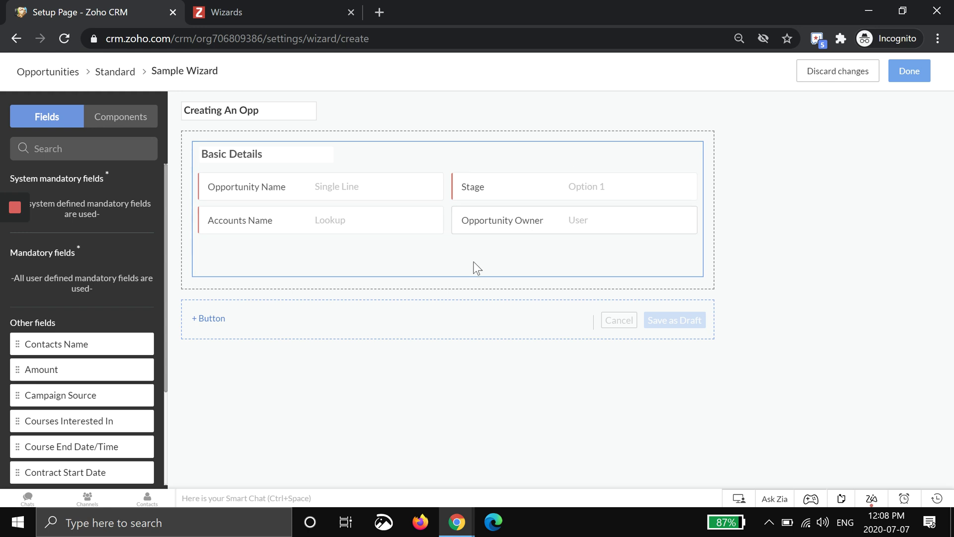
{"action": "scroll", "coordinate": [153, 356], "scroll_direction": "down", "scroll_amount": 3}
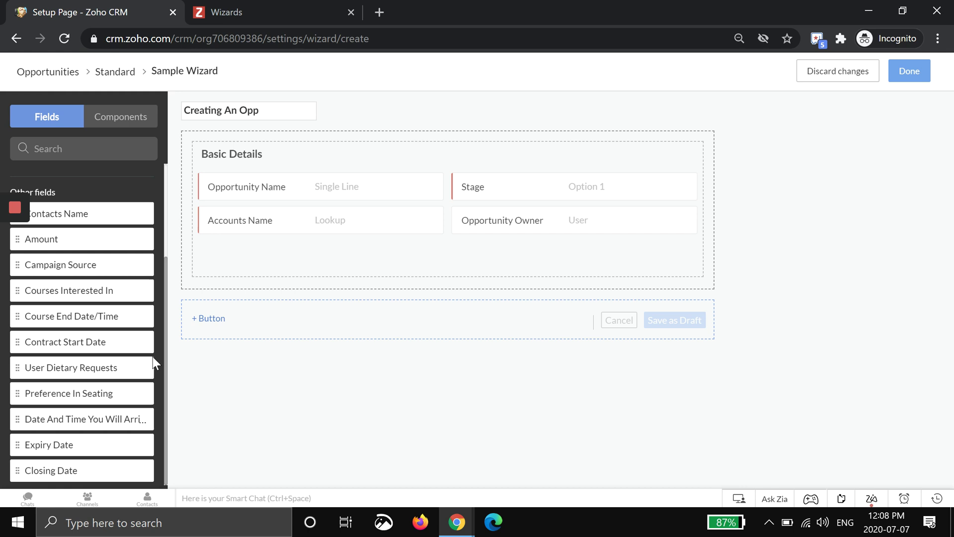
{"action": "scroll", "coordinate": [153, 356], "scroll_direction": "up", "scroll_amount": 3}
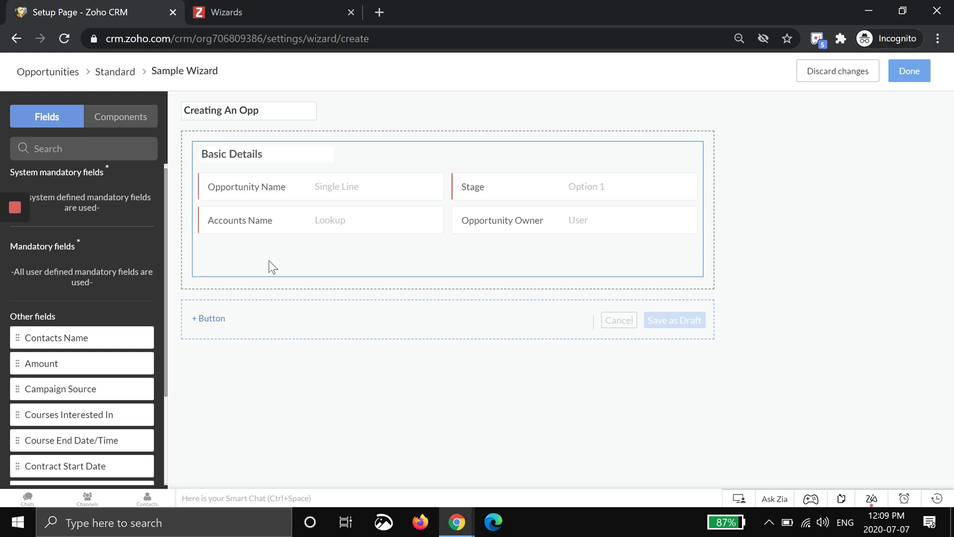
Step: Add a Next button that saves the record with Hide button visibility, plus an Amount field
{"action": "left_click", "coordinate": [211, 319]}
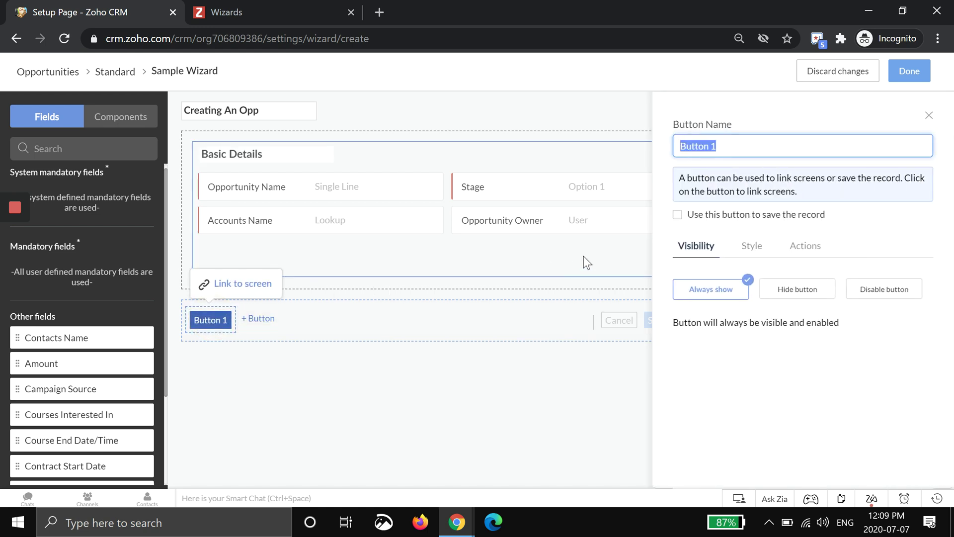
{"action": "type", "text": "Next"}
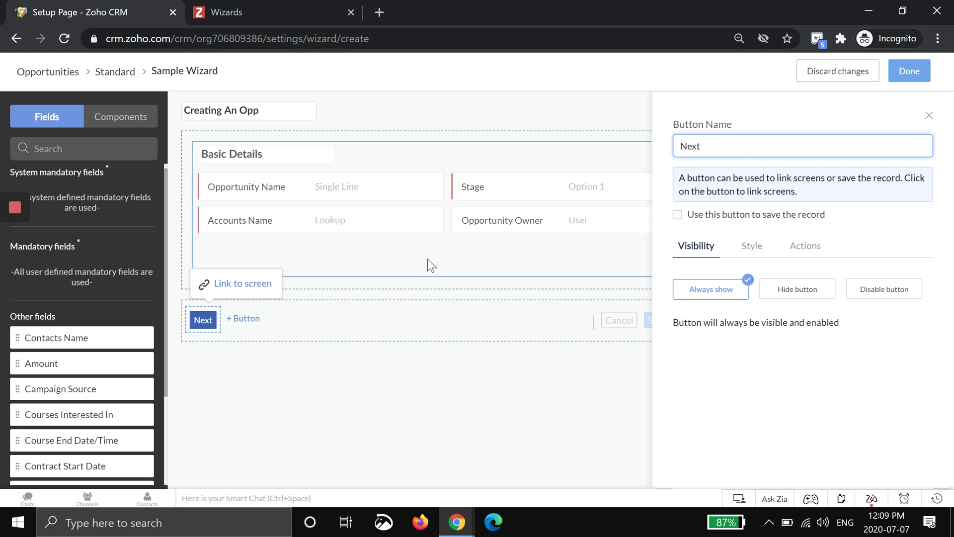
{"action": "left_click", "coordinate": [677, 215]}
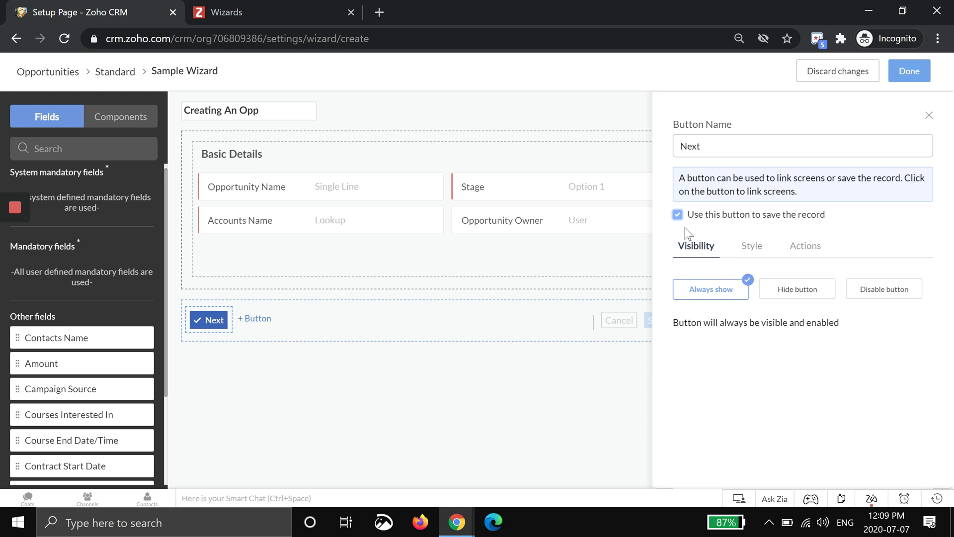
{"action": "left_click", "coordinate": [677, 215]}
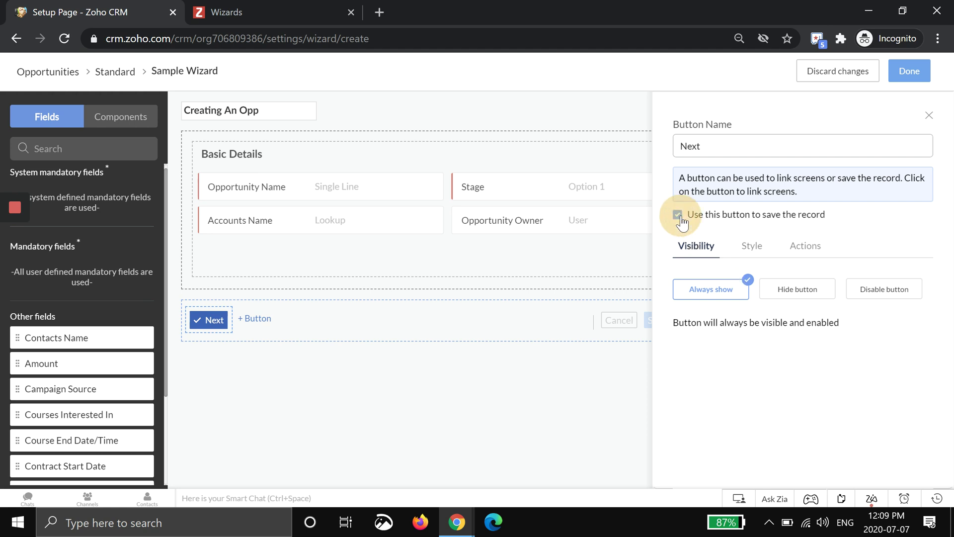
{"action": "left_click", "coordinate": [205, 318]}
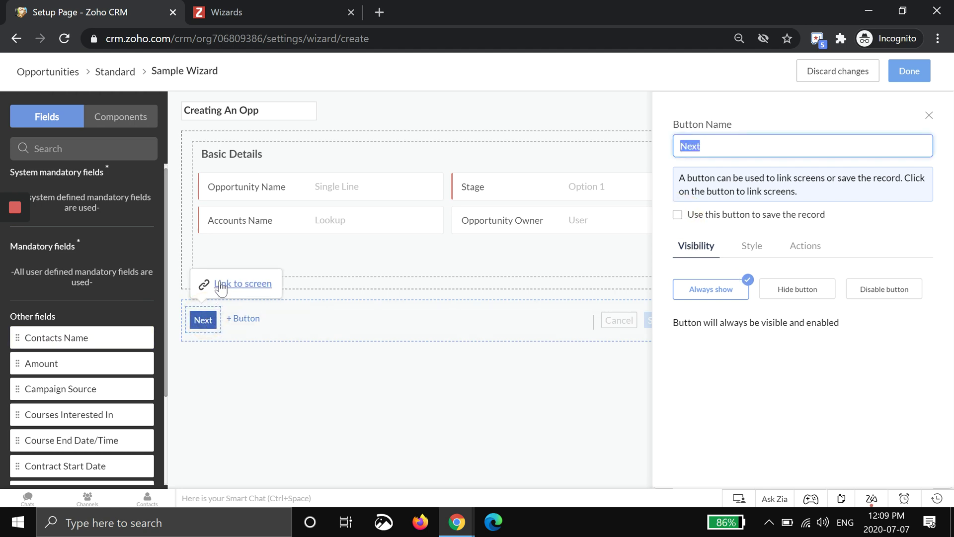
{"action": "left_click", "coordinate": [677, 214]}
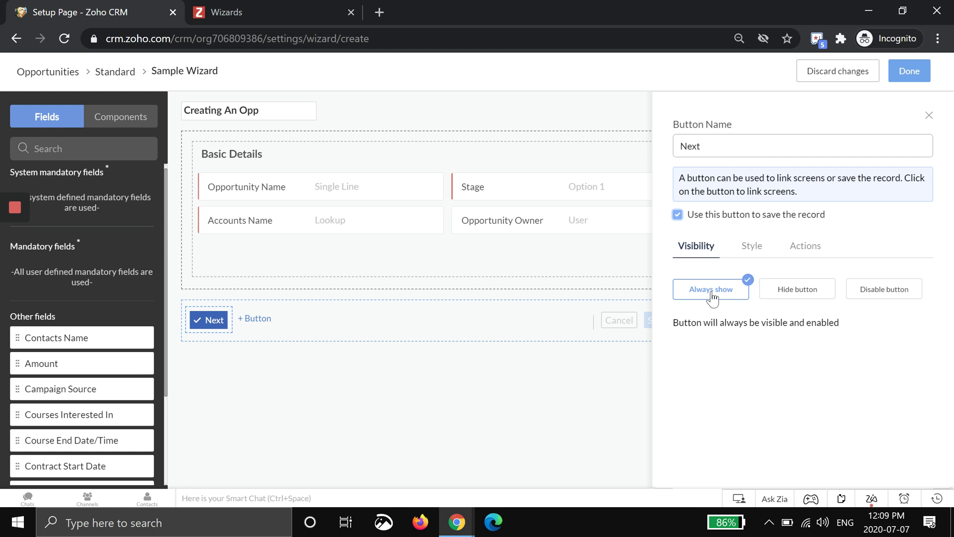
{"action": "left_click", "coordinate": [804, 297]}
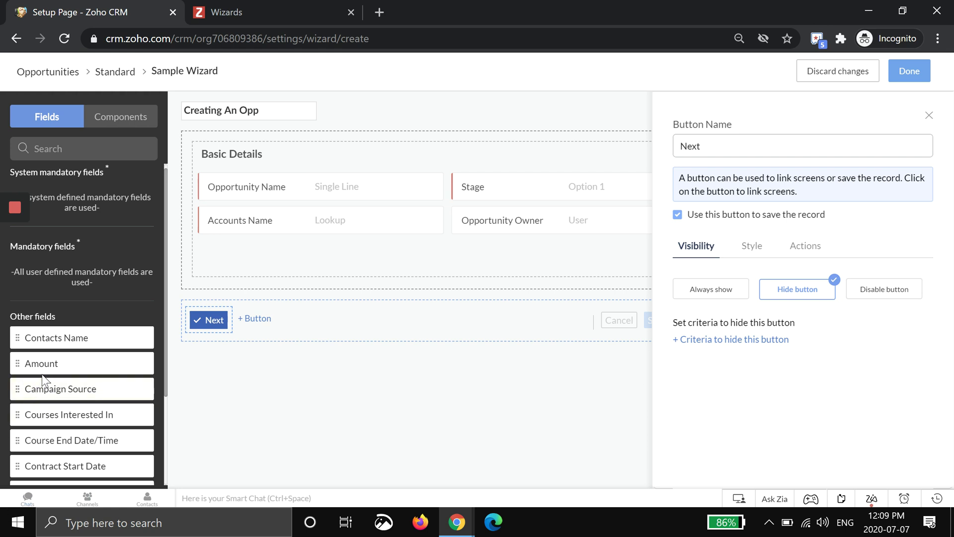
{"action": "left_click_drag", "start_coordinate": [37, 362], "coordinate": [243, 256]}
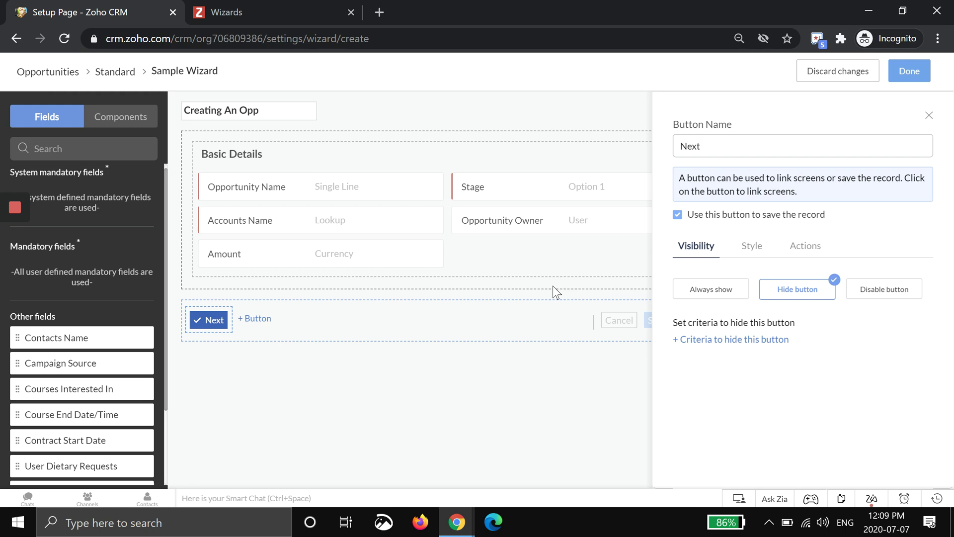
Step: Add an Amount 'is not empty' hide criterion, then delete it and switch to Disable button
{"action": "left_click", "coordinate": [715, 345]}
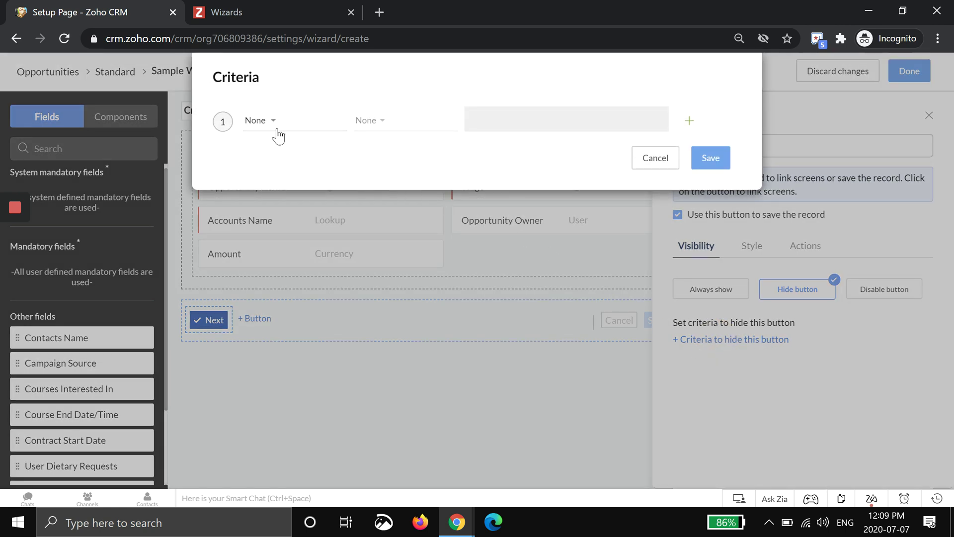
{"action": "left_click", "coordinate": [263, 119]}
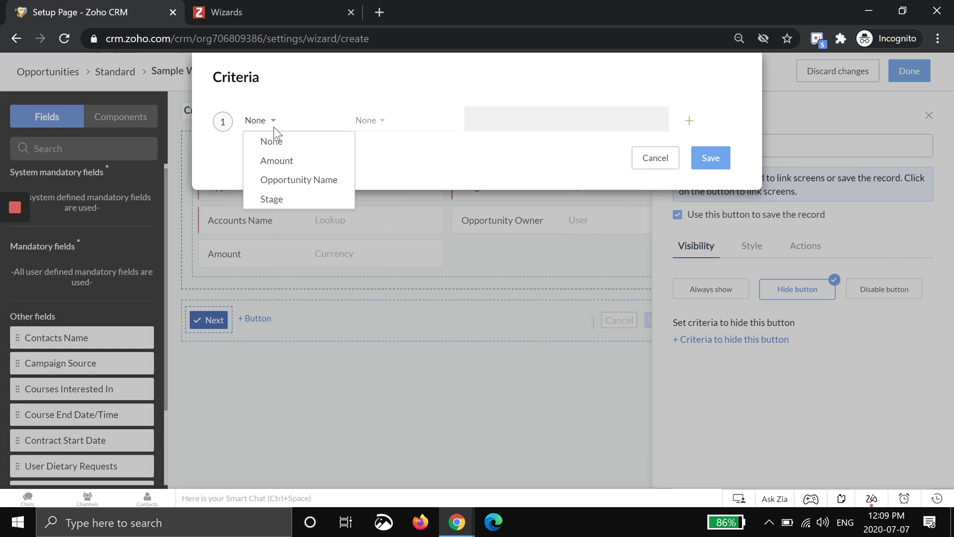
{"action": "left_click", "coordinate": [279, 160]}
{"action": "left_click", "coordinate": [381, 119]}
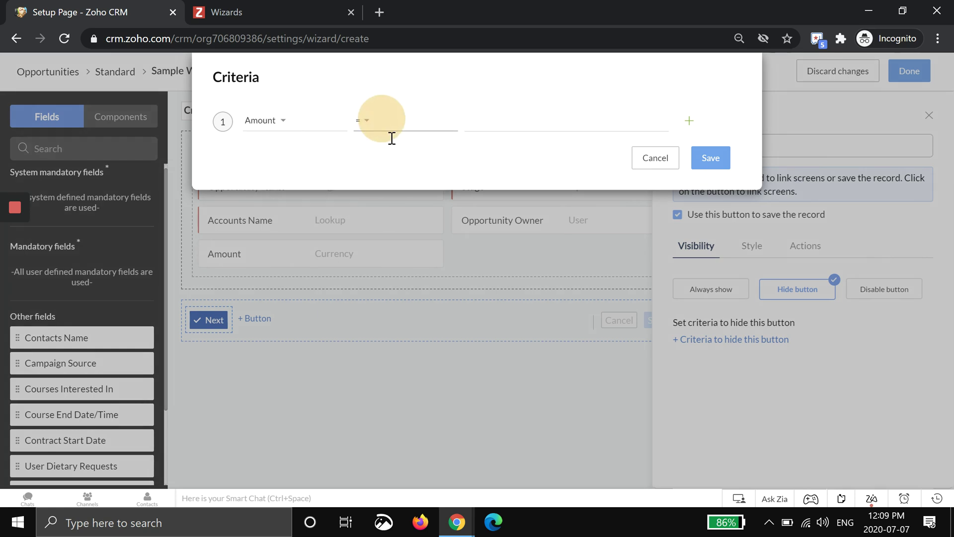
{"action": "scroll", "coordinate": [398, 164], "scroll_direction": "down", "scroll_amount": 2}
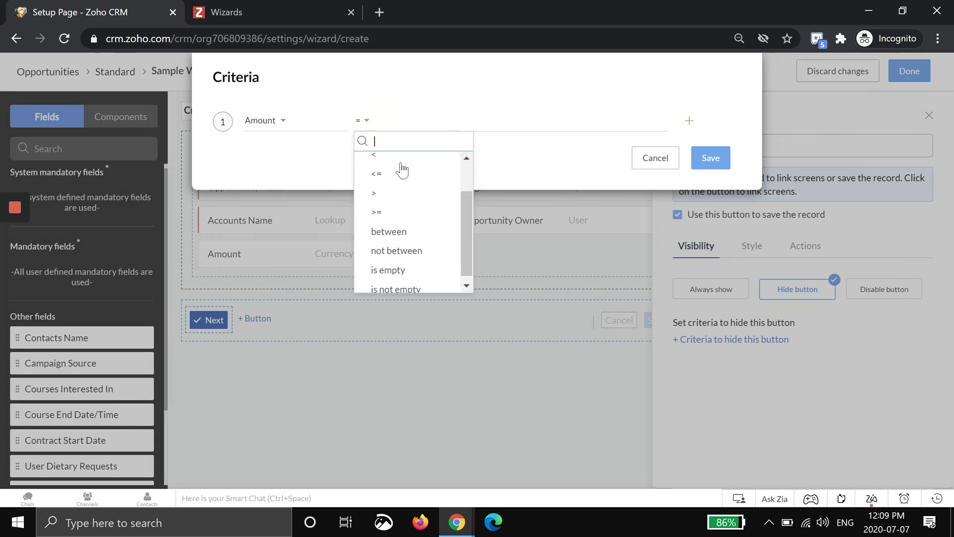
{"action": "left_click", "coordinate": [410, 283]}
{"action": "left_click", "coordinate": [710, 157]}
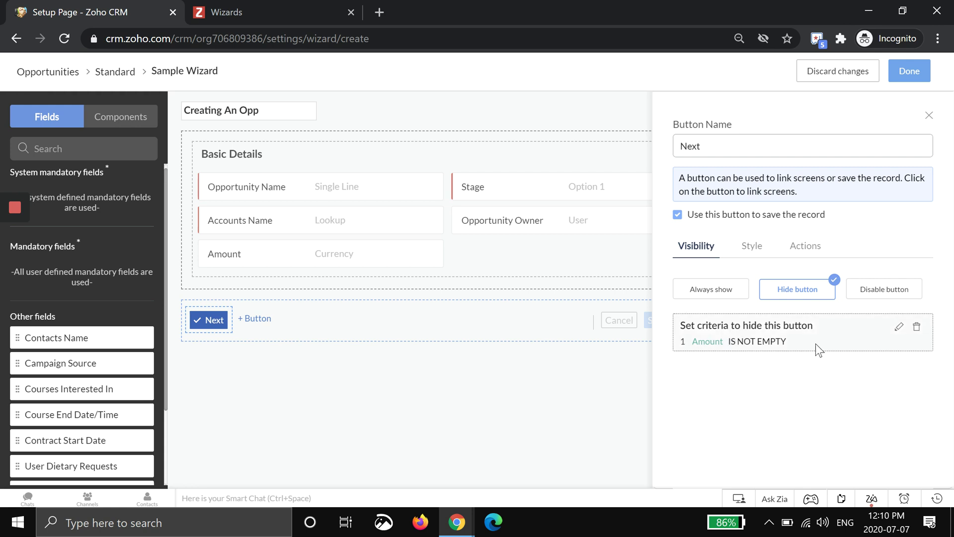
{"action": "left_click", "coordinate": [917, 326]}
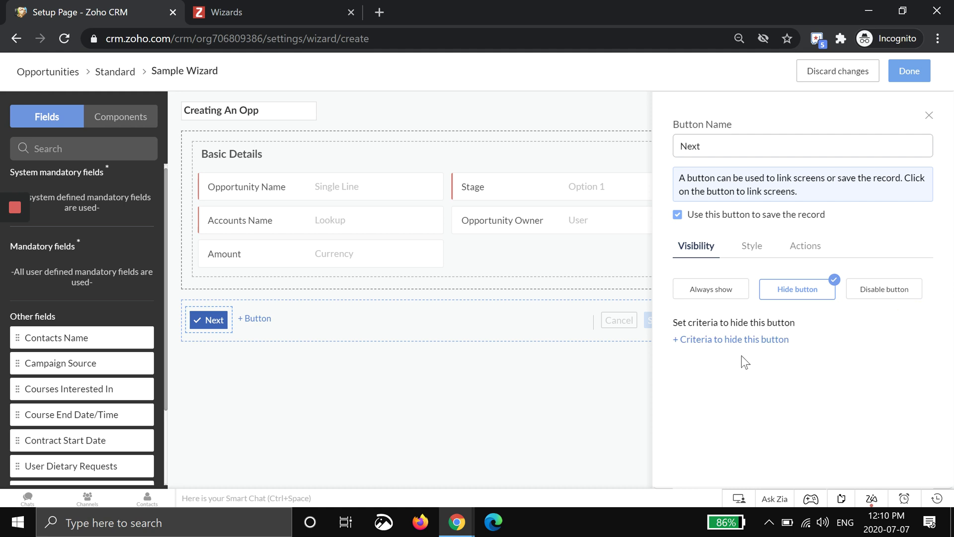
{"action": "left_click", "coordinate": [881, 291]}
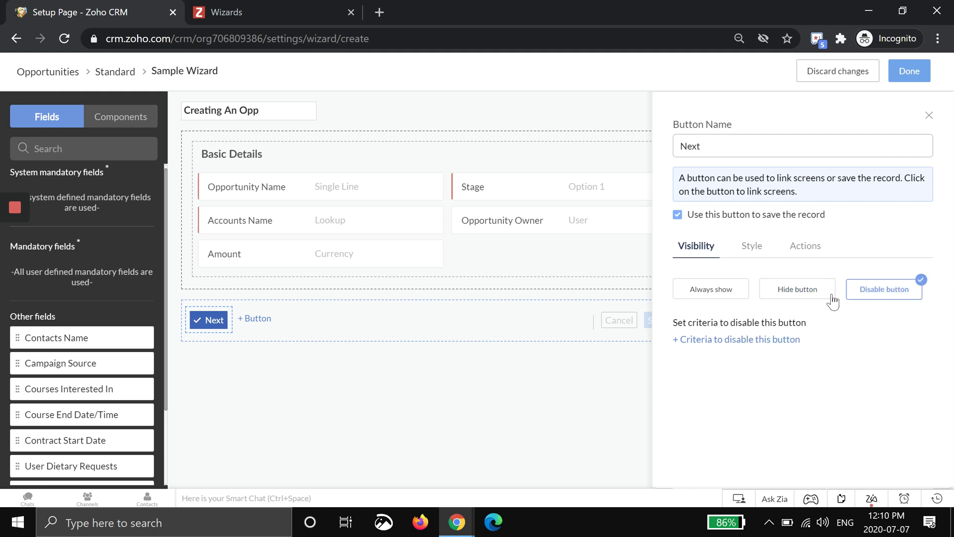
Step: Style the Next button with the Rounded shape and dark grey colour
{"action": "left_click", "coordinate": [751, 258]}
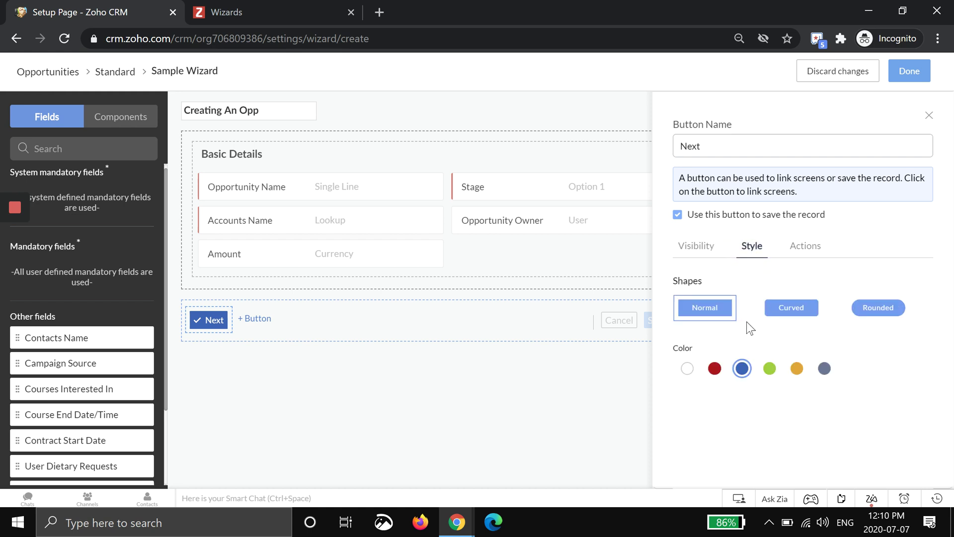
{"action": "left_click", "coordinate": [887, 304]}
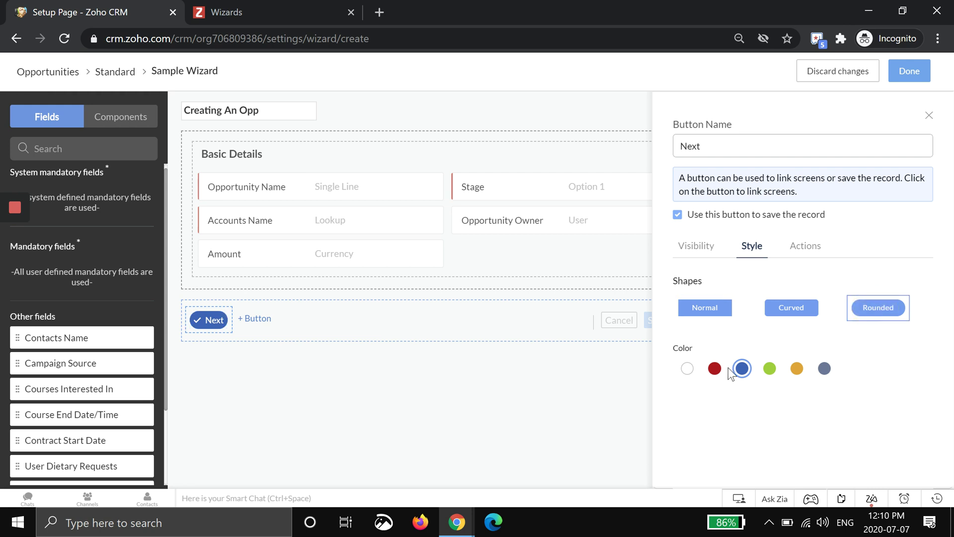
{"action": "left_click", "coordinate": [823, 370]}
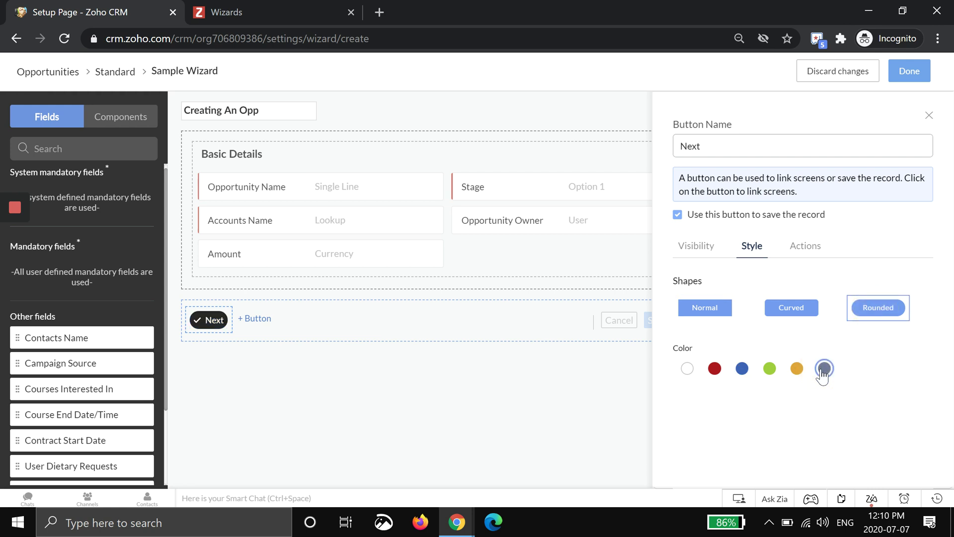
{"action": "left_click", "coordinate": [806, 251]}
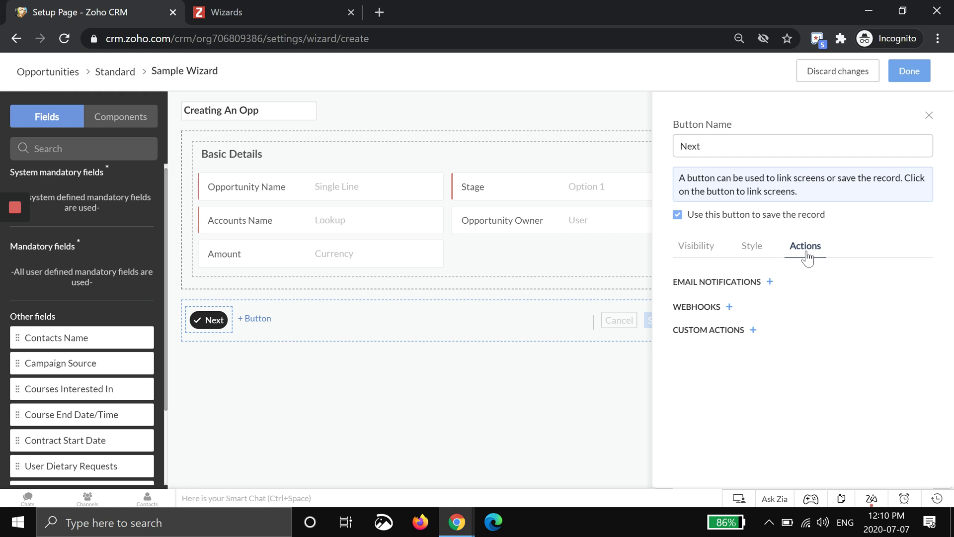
{"action": "left_click", "coordinate": [771, 283]}
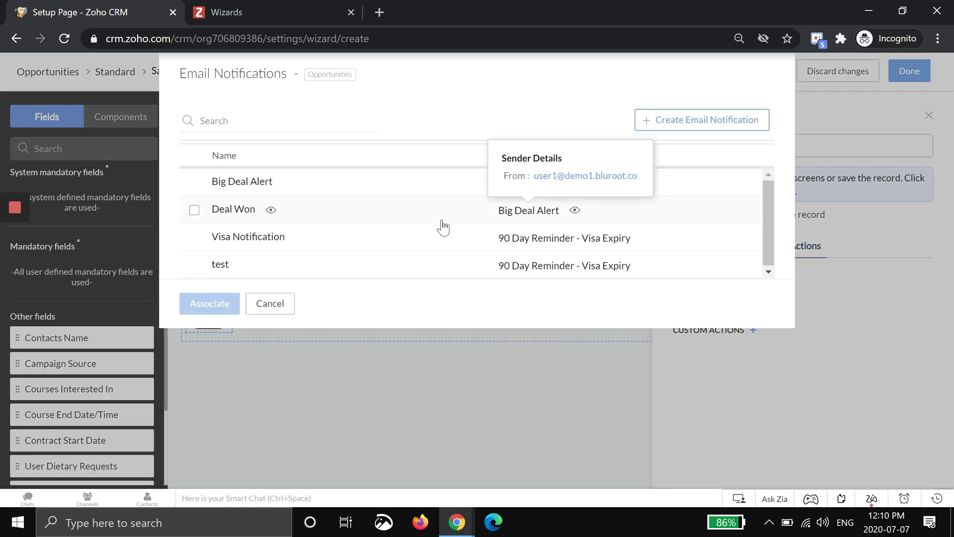
{"action": "left_click", "coordinate": [691, 121]}
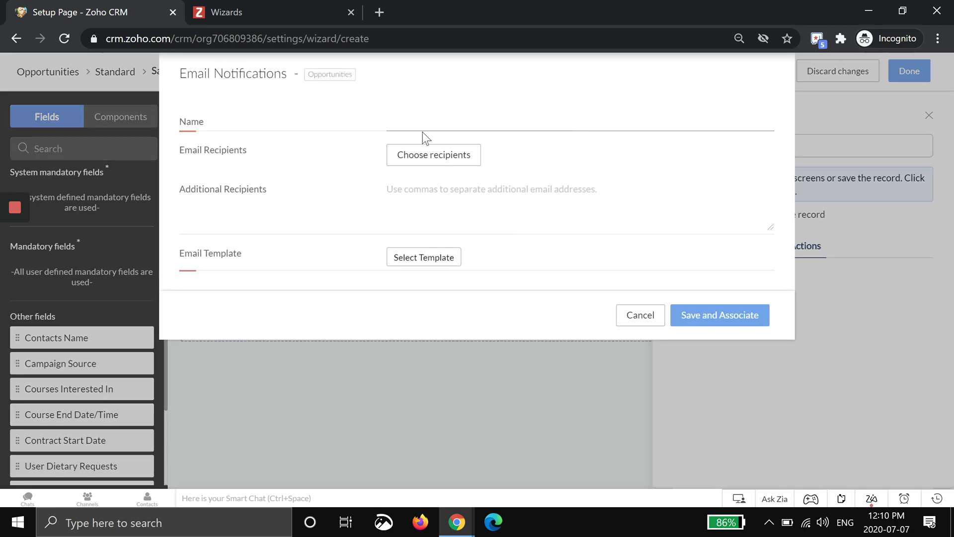
{"action": "left_click", "coordinate": [432, 155]}
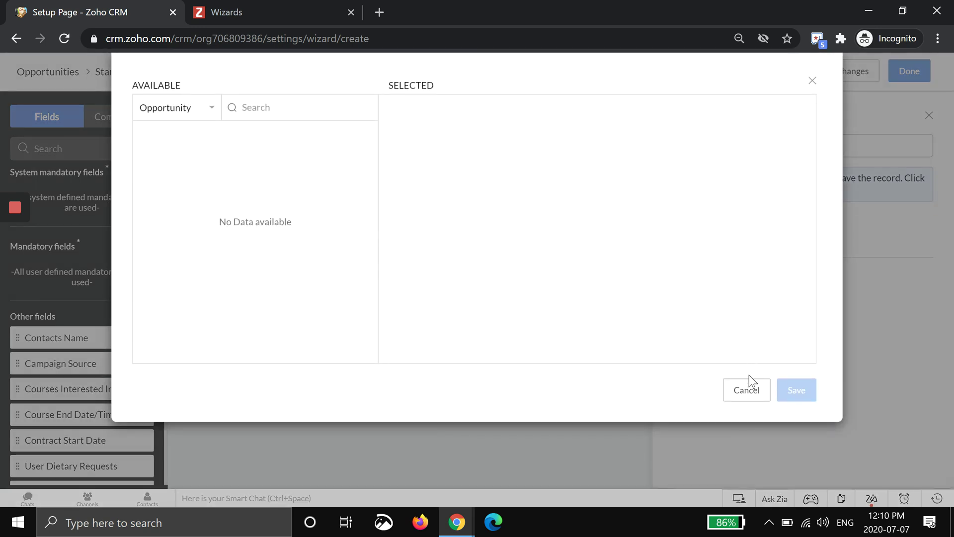
{"action": "left_click", "coordinate": [747, 387]}
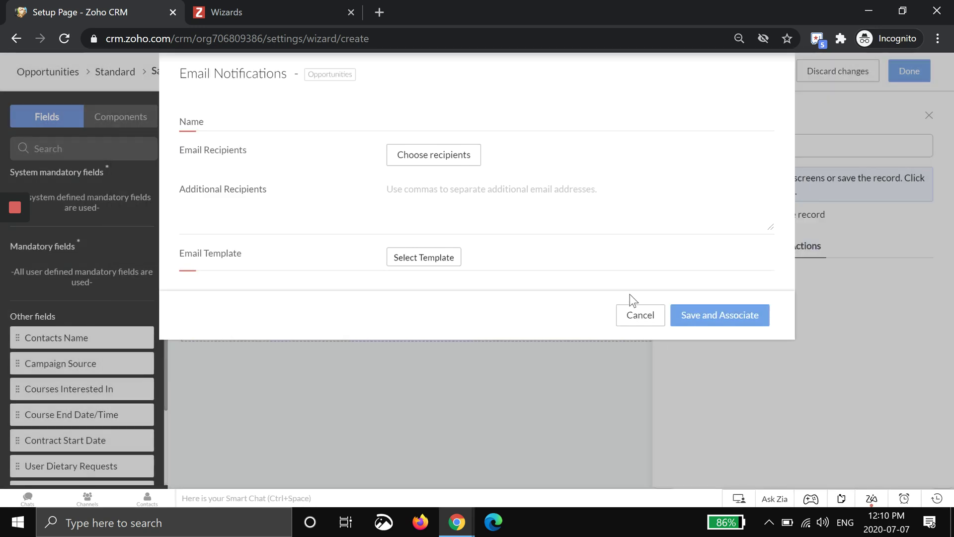
{"action": "left_click", "coordinate": [636, 315]}
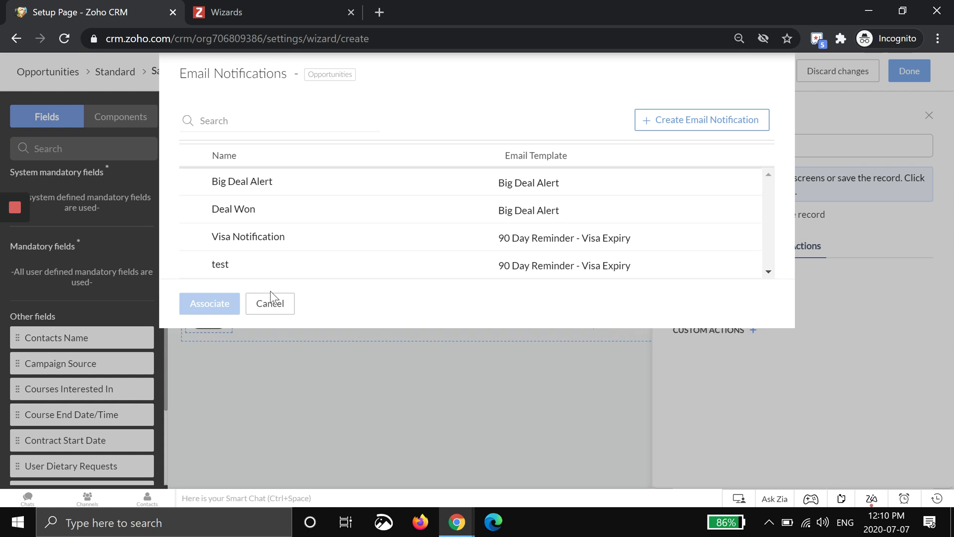
{"action": "left_click", "coordinate": [272, 304]}
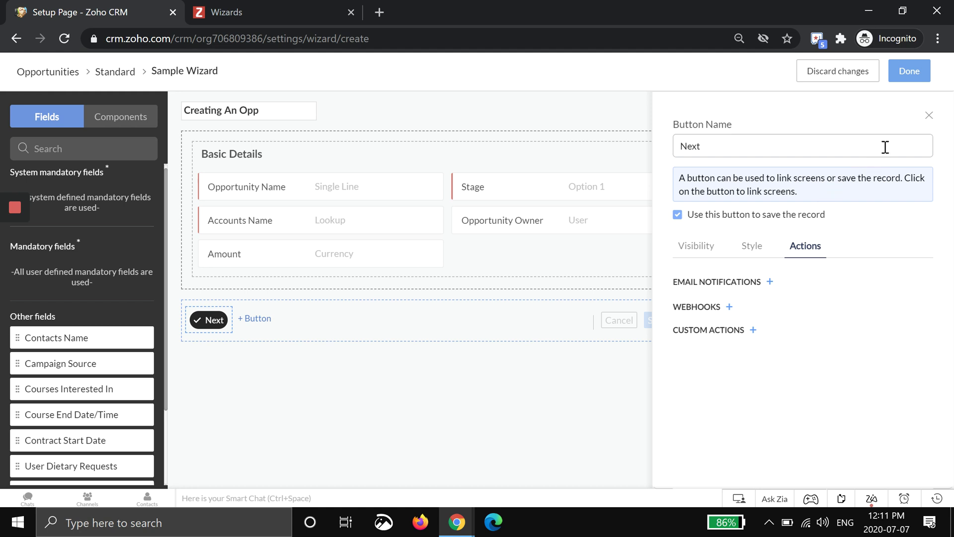
Step: Close the Next button settings, finish Creating An Opp, and move its block up-left
{"action": "left_click", "coordinate": [928, 116]}
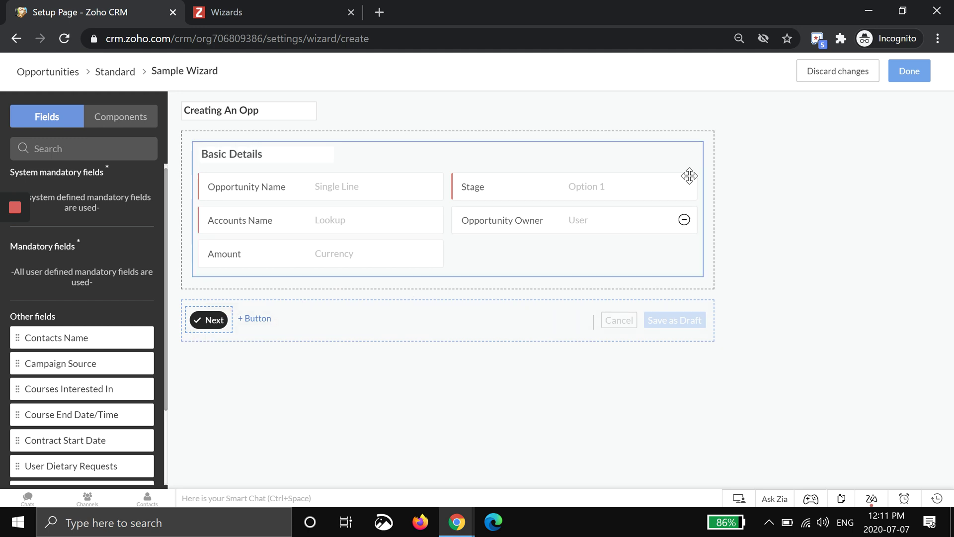
{"action": "left_click", "coordinate": [914, 78]}
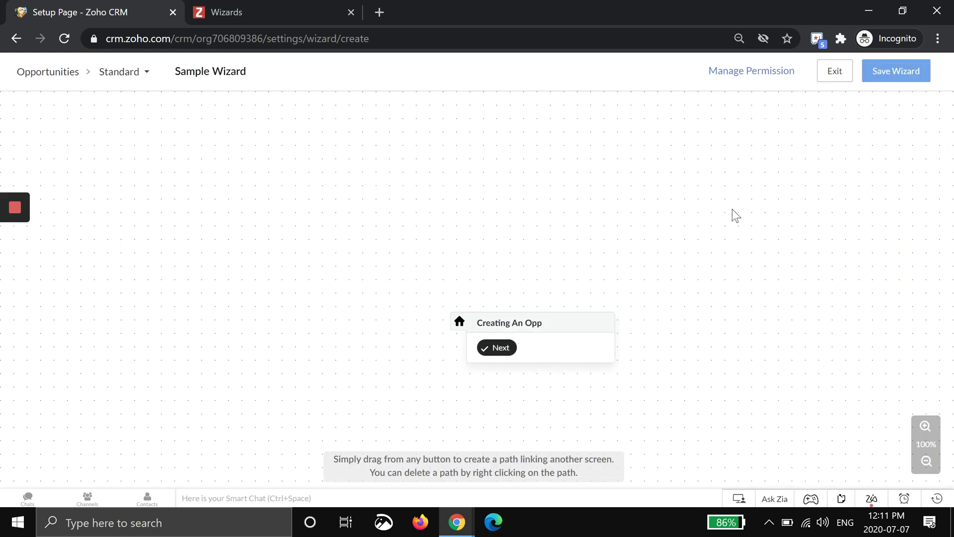
{"action": "left_click_drag", "start_coordinate": [541, 332], "coordinate": [442, 234]}
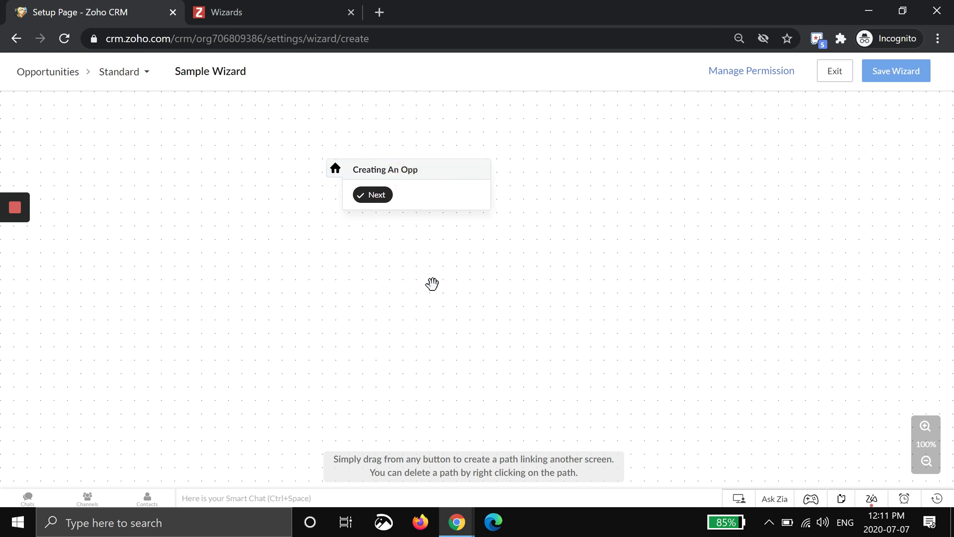
Step: Add a second screen named 'Specific Details' with a section titled 'Course Specifics'
{"action": "left_click", "coordinate": [432, 283]}
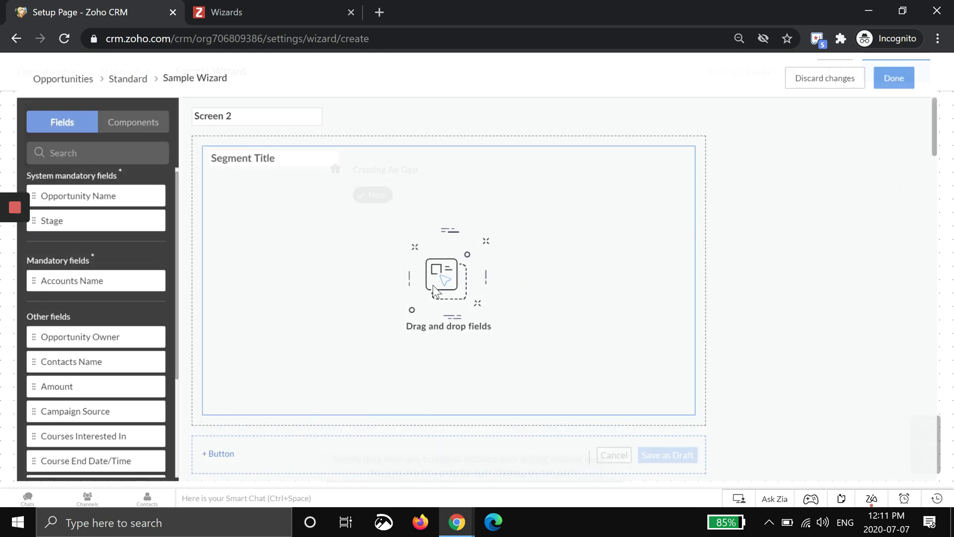
{"action": "key", "text": "ctrl+a"}
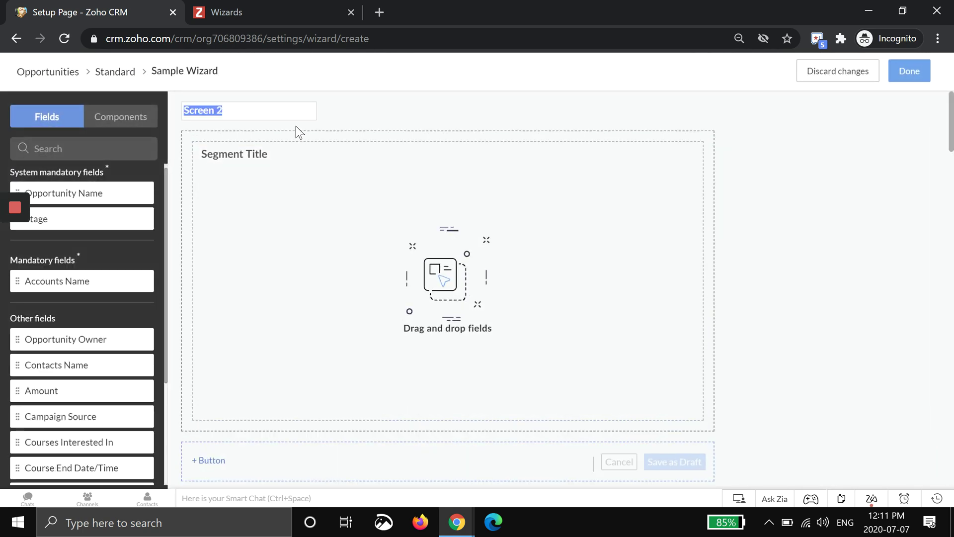
{"action": "type", "text": "Specific Detai"}
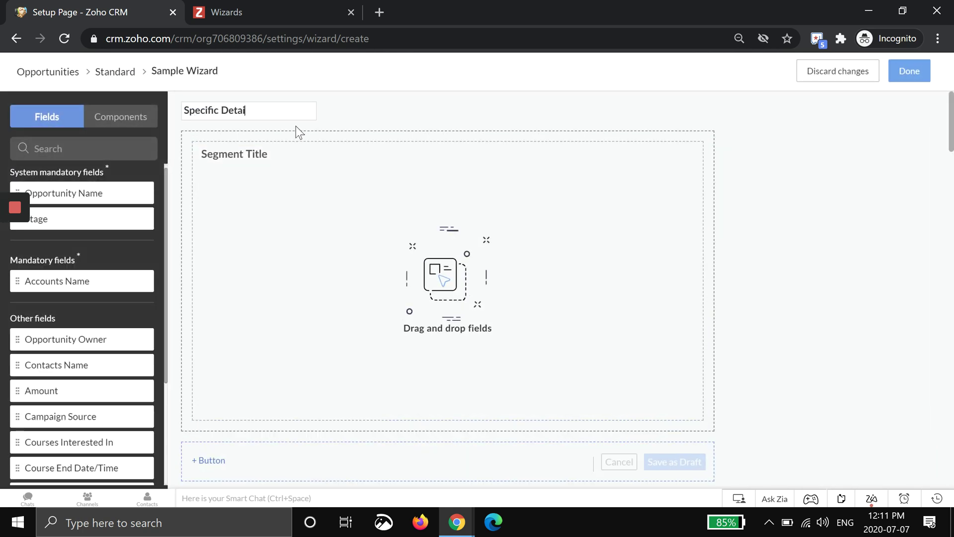
{"action": "type", "text": "ls"}
{"action": "left_click", "coordinate": [281, 154]}
{"action": "key", "text": "ctrl+a"}
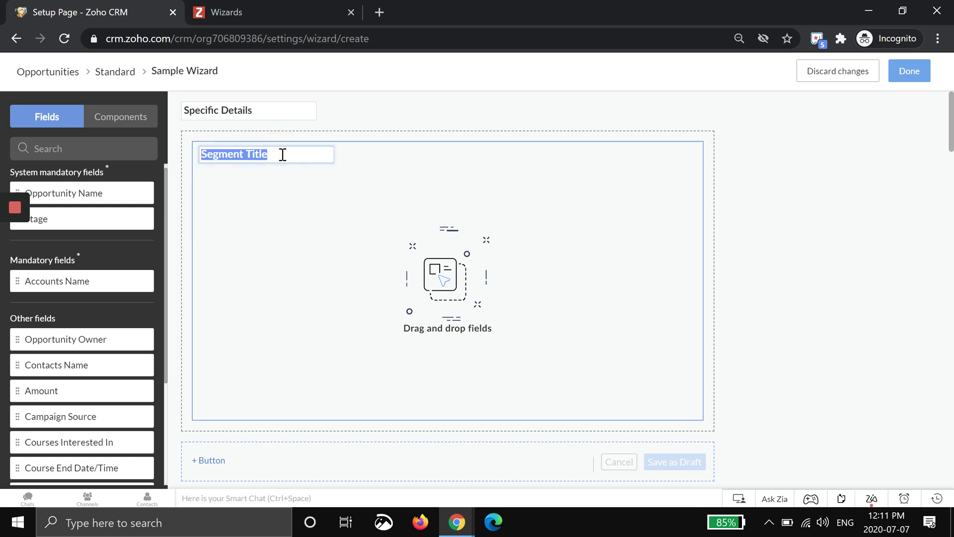
{"action": "type", "text": "Course Specifics"}
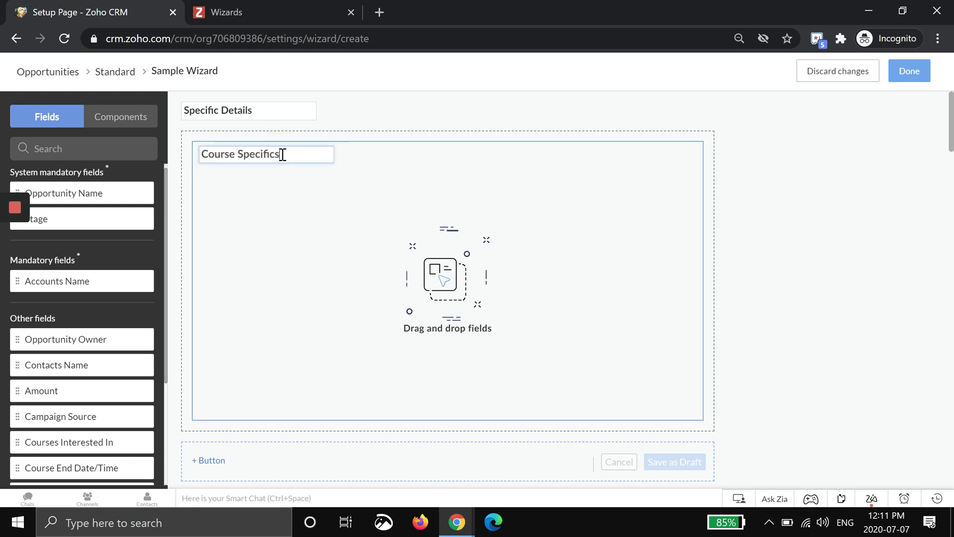
{"action": "left_click", "coordinate": [283, 210]}
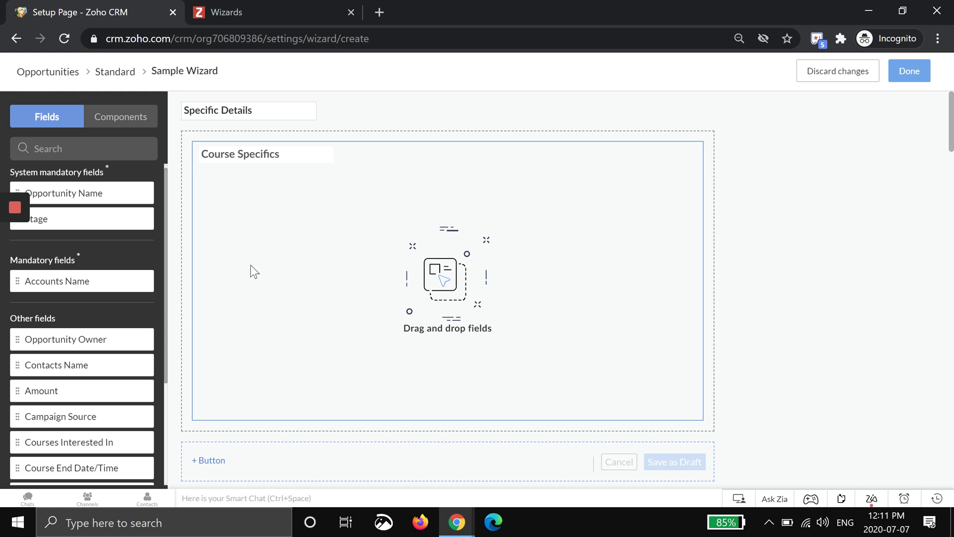
Step: Add Campaign Source, Courses Interested In, Closing Date and Amount fields to Course Specifics
{"action": "scroll", "coordinate": [112, 300], "scroll_direction": "down", "scroll_amount": 2}
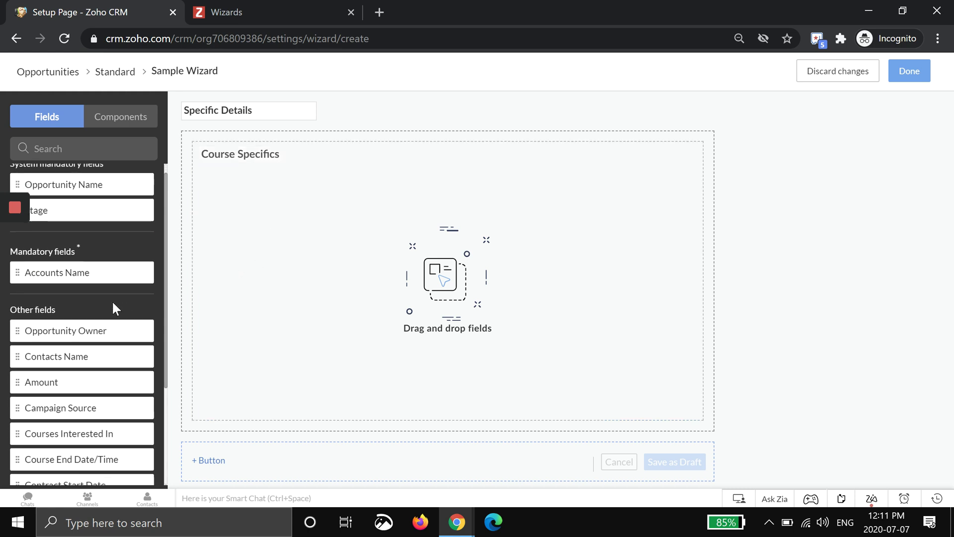
{"action": "scroll", "coordinate": [113, 307], "scroll_direction": "down", "scroll_amount": 5}
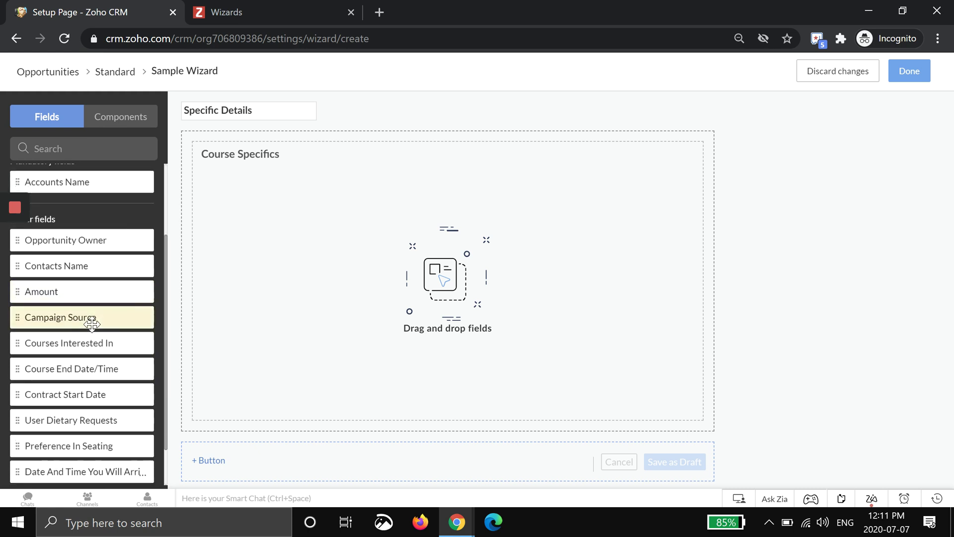
{"action": "left_click_drag", "start_coordinate": [91, 319], "coordinate": [273, 252]}
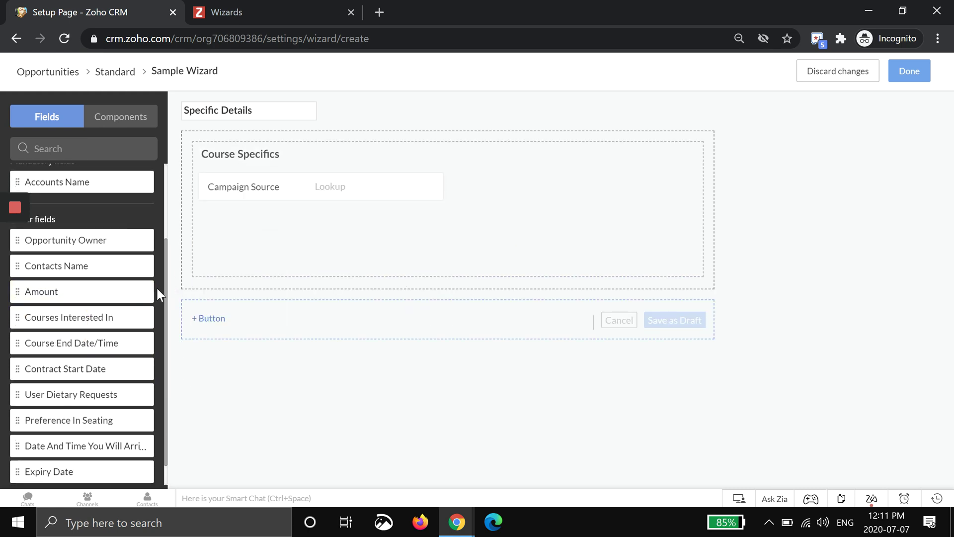
{"action": "left_click_drag", "start_coordinate": [67, 327], "coordinate": [469, 204]}
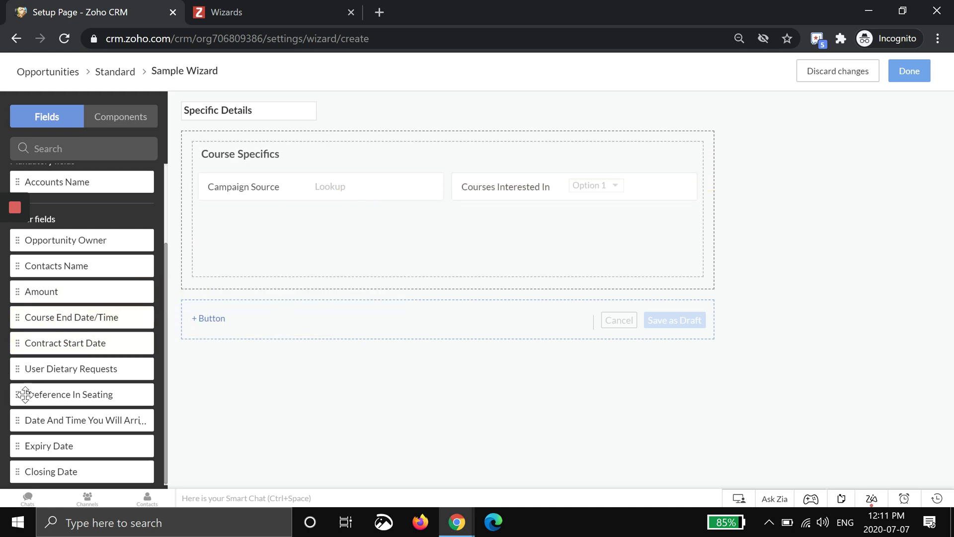
{"action": "left_click_drag", "start_coordinate": [53, 479], "coordinate": [220, 247]}
{"action": "left_click_drag", "start_coordinate": [58, 315], "coordinate": [495, 232]}
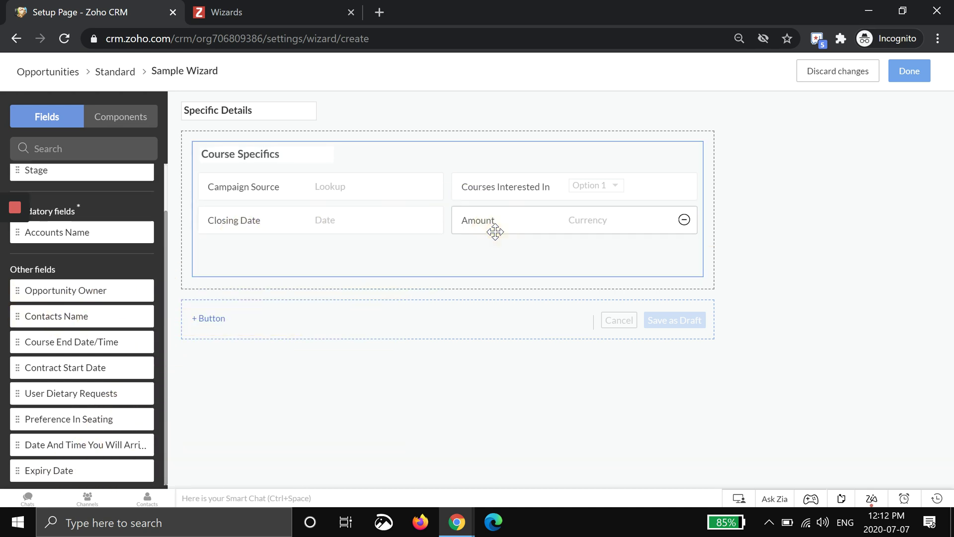
Step: Add a 'Save and Next' button that saves the record, styled Rounded and dark grey
{"action": "left_click", "coordinate": [214, 319]}
{"action": "left_click", "coordinate": [228, 324]}
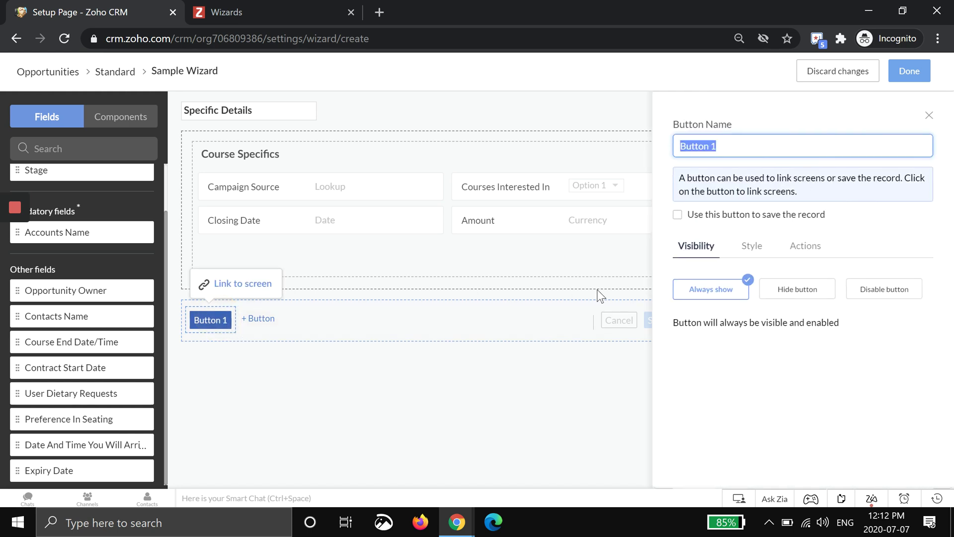
{"action": "type", "text": "Save and Next"}
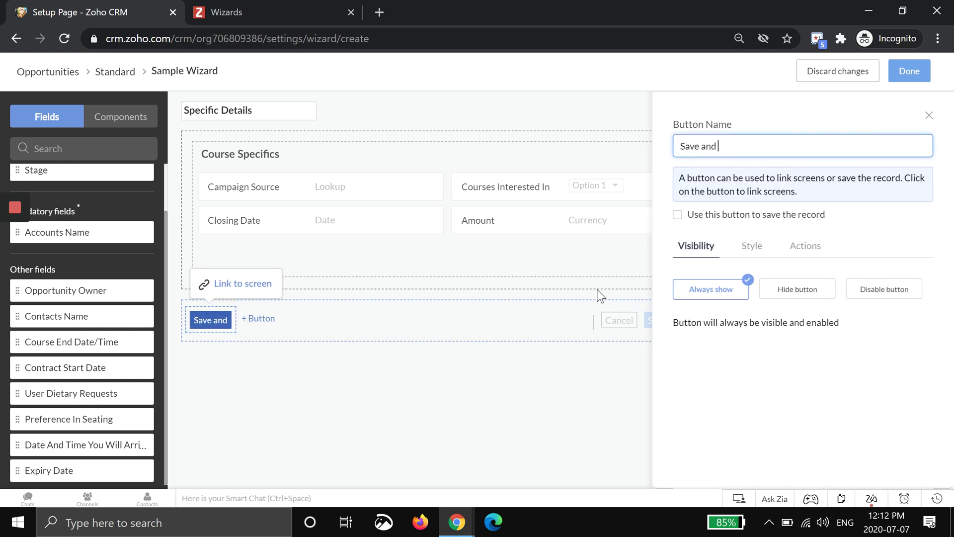
{"action": "left_click", "coordinate": [677, 215]}
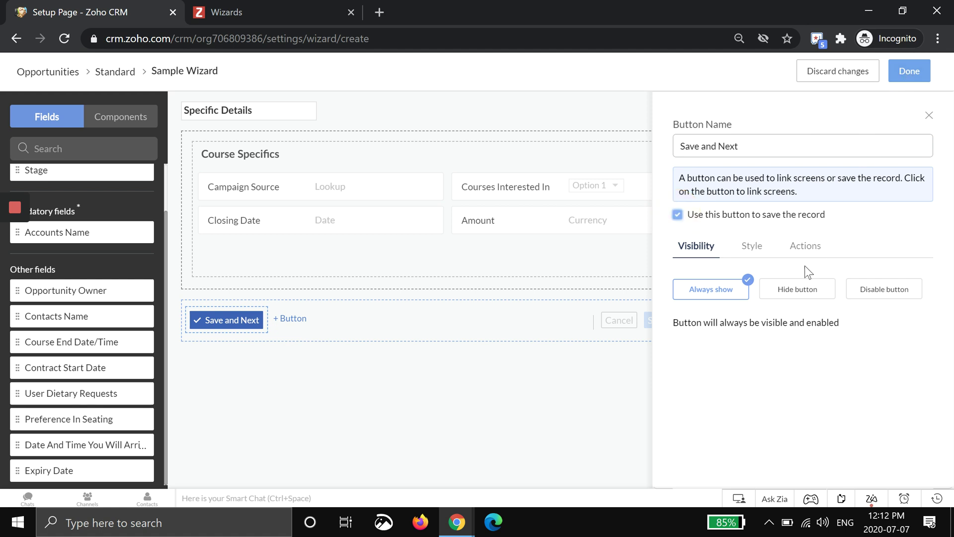
{"action": "left_click", "coordinate": [749, 253]}
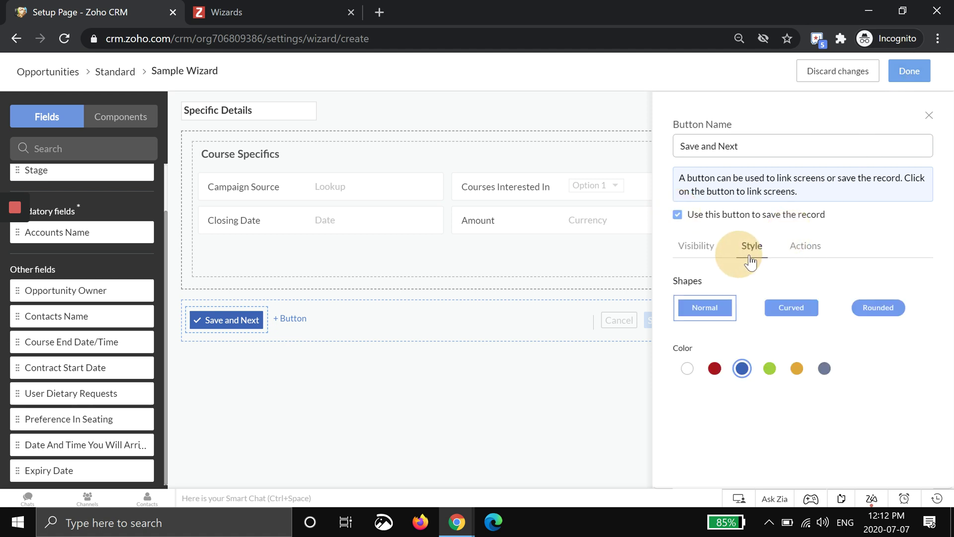
{"action": "left_click", "coordinate": [859, 308]}
{"action": "left_click", "coordinate": [824, 368]}
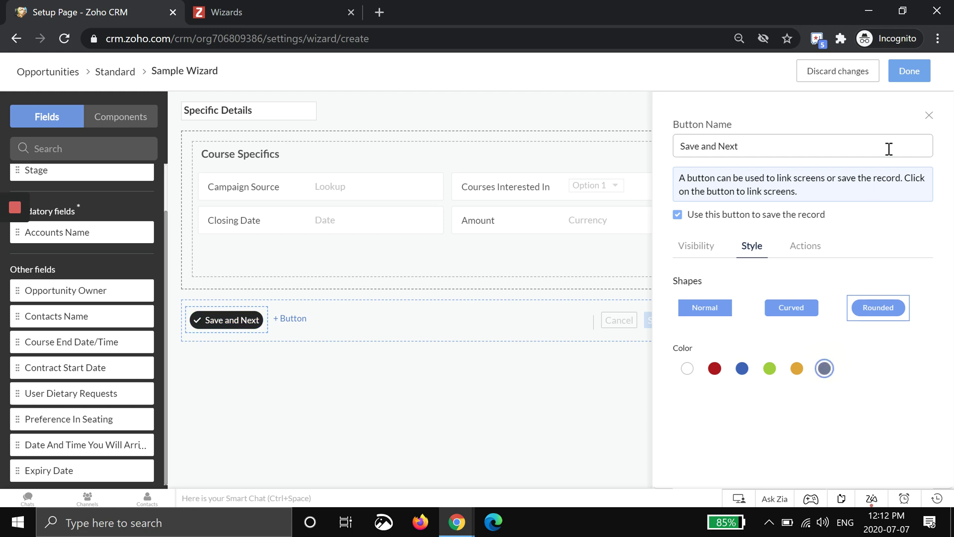
Step: Reopen Creating An Opp and untick 'Use this button to save the record' on Next
{"action": "left_click", "coordinate": [912, 70]}
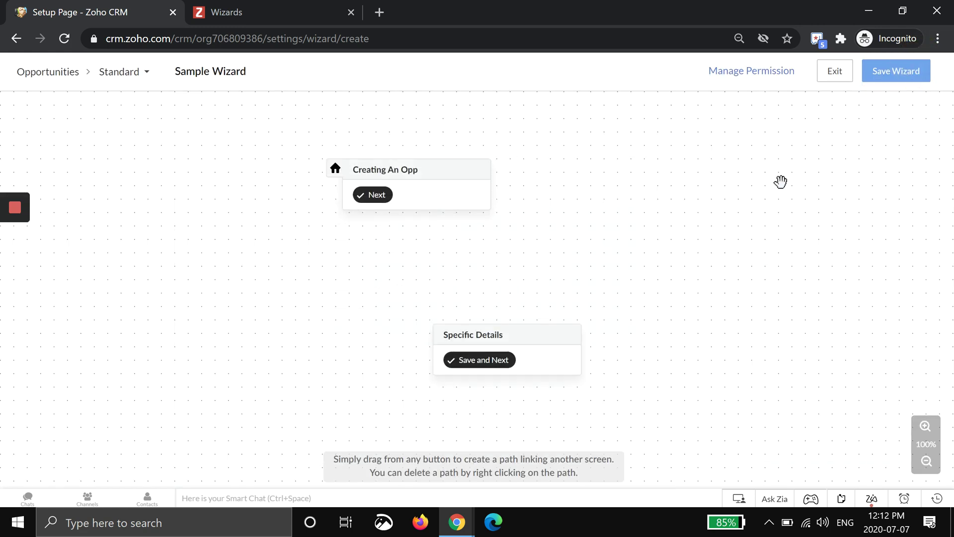
{"action": "left_click_drag", "start_coordinate": [373, 196], "coordinate": [408, 201]}
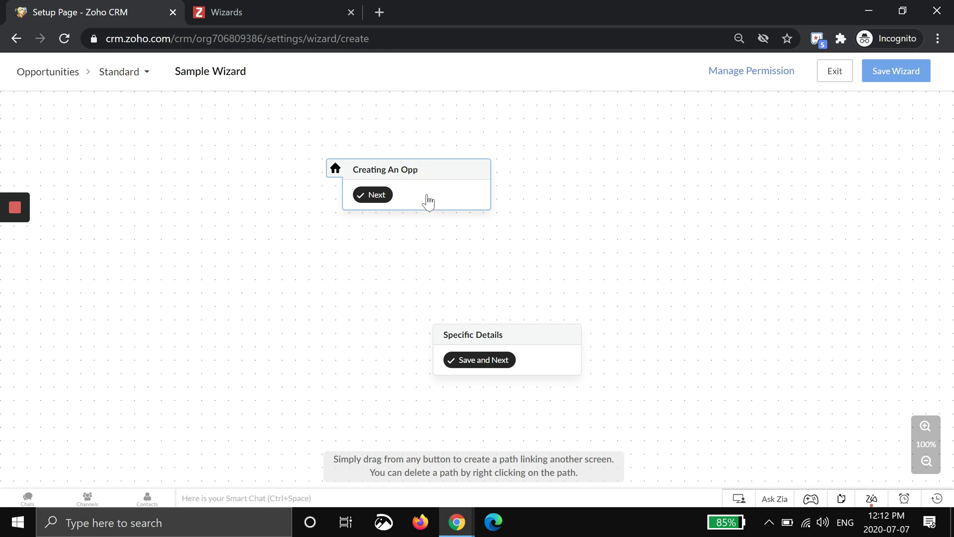
{"action": "left_click", "coordinate": [423, 199]}
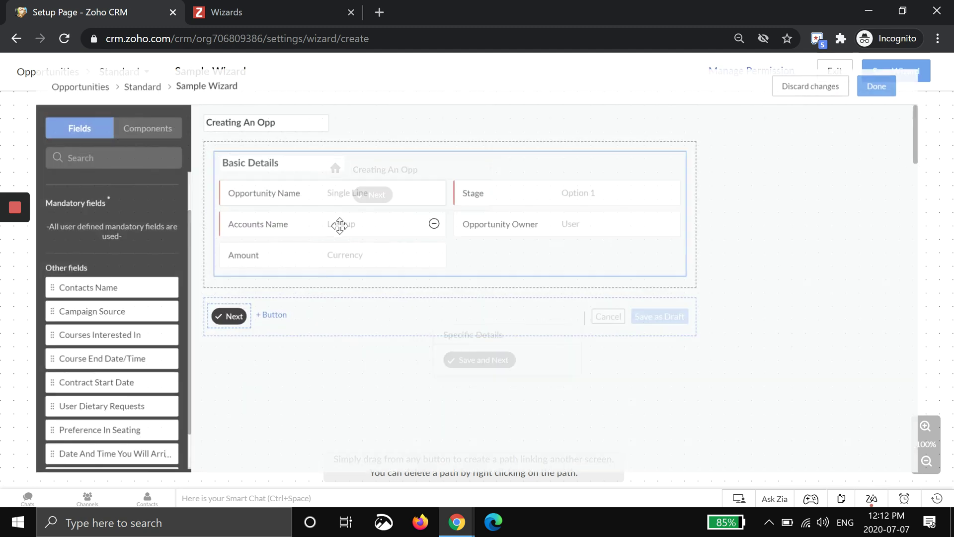
{"action": "left_click", "coordinate": [206, 319]}
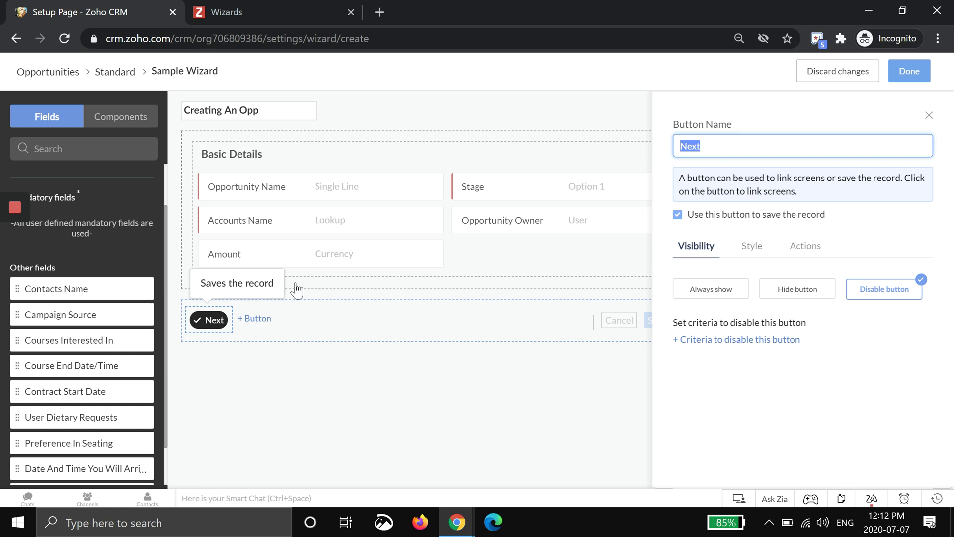
{"action": "left_click", "coordinate": [677, 214]}
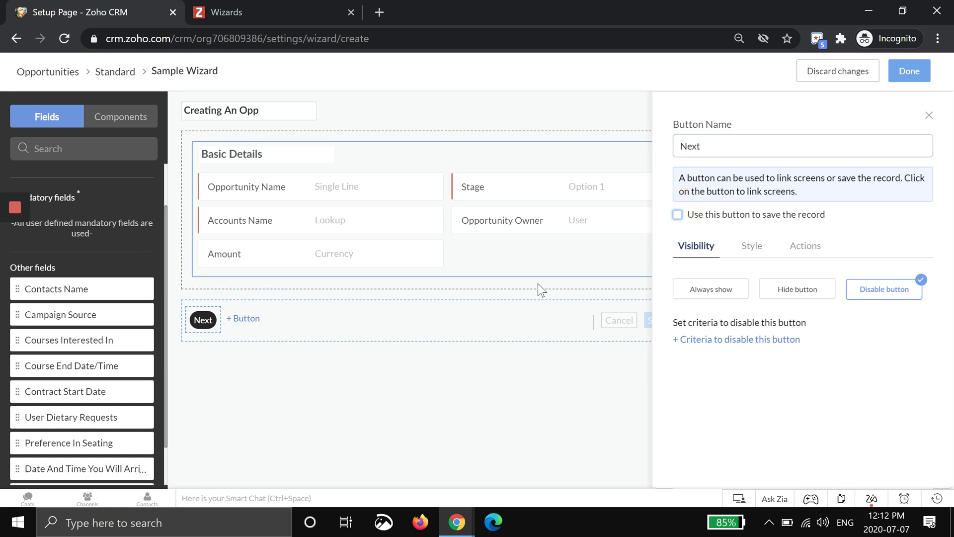
{"action": "left_click", "coordinate": [201, 319]}
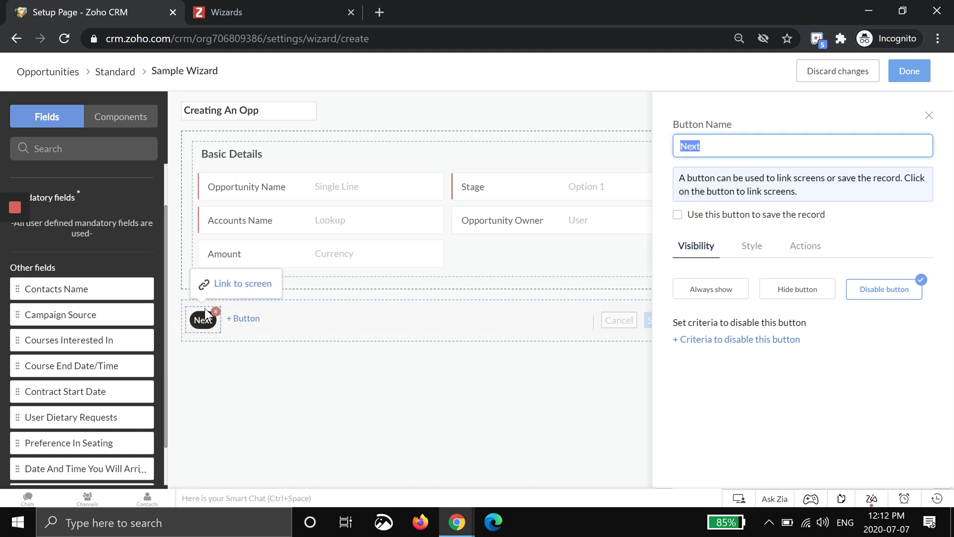
Step: Link Creating An Opp's Next button to the Specific Details screen card
{"action": "left_click", "coordinate": [224, 288]}
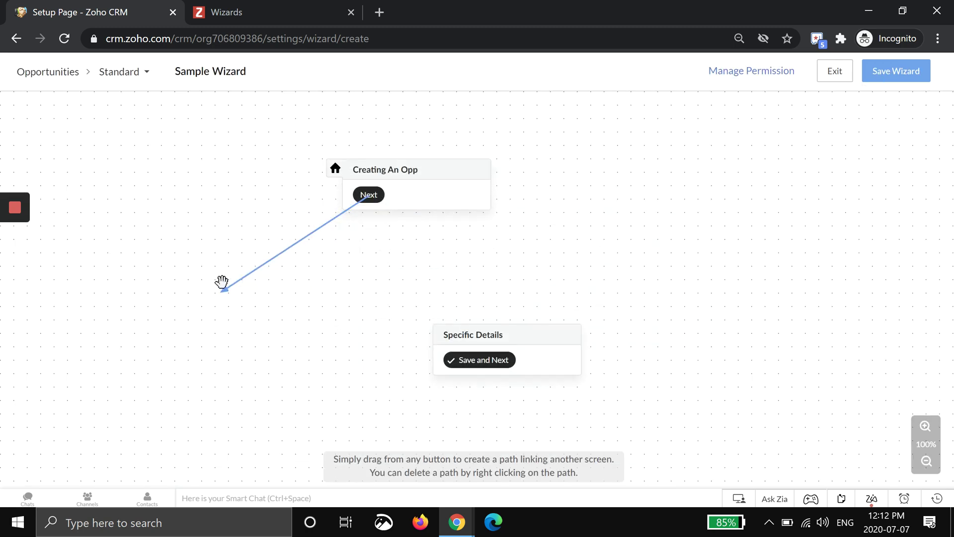
{"action": "left_click_drag", "start_coordinate": [467, 367], "coordinate": [367, 300]}
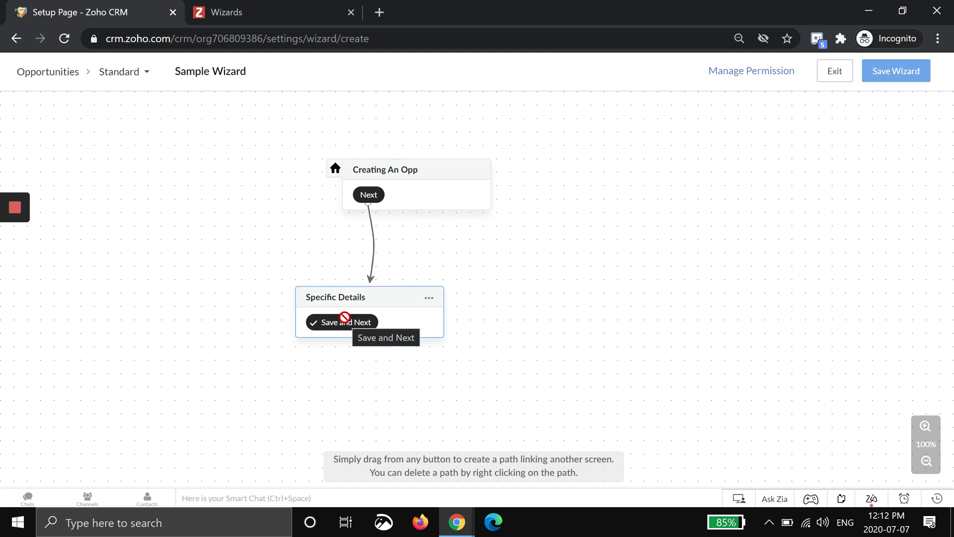
Step: Rename the Specific Details 'Save and Next' button to 'Save'
{"action": "left_click", "coordinate": [347, 313]}
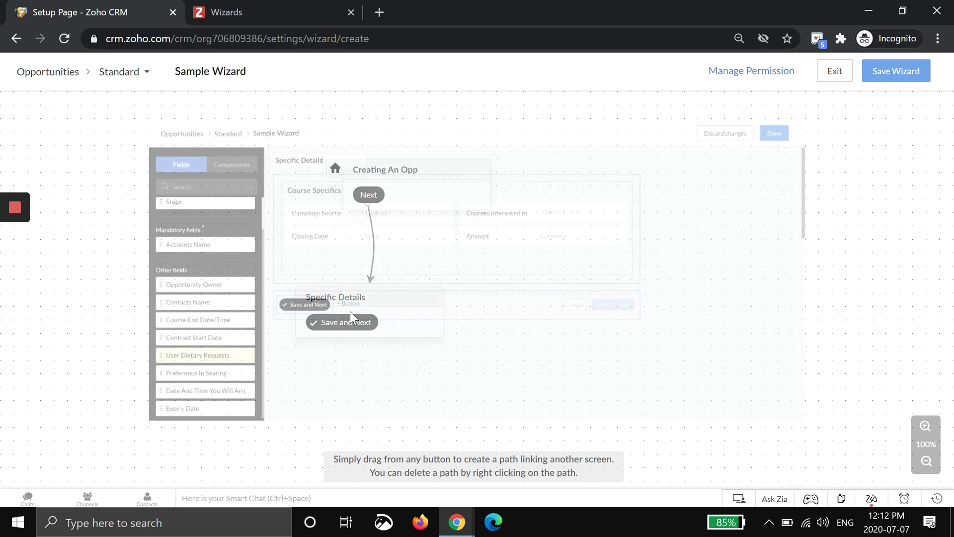
{"action": "left_click", "coordinate": [245, 317]}
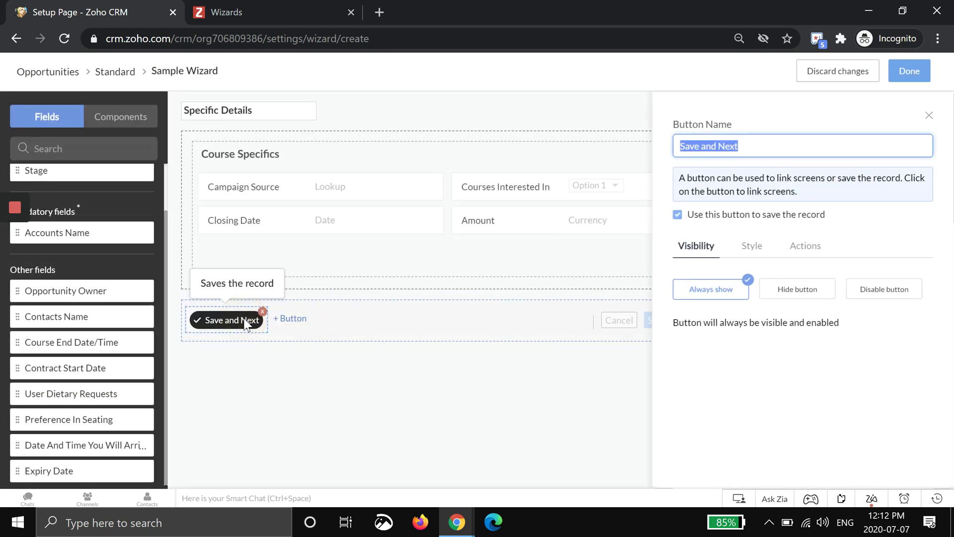
{"action": "left_click", "coordinate": [768, 148]}
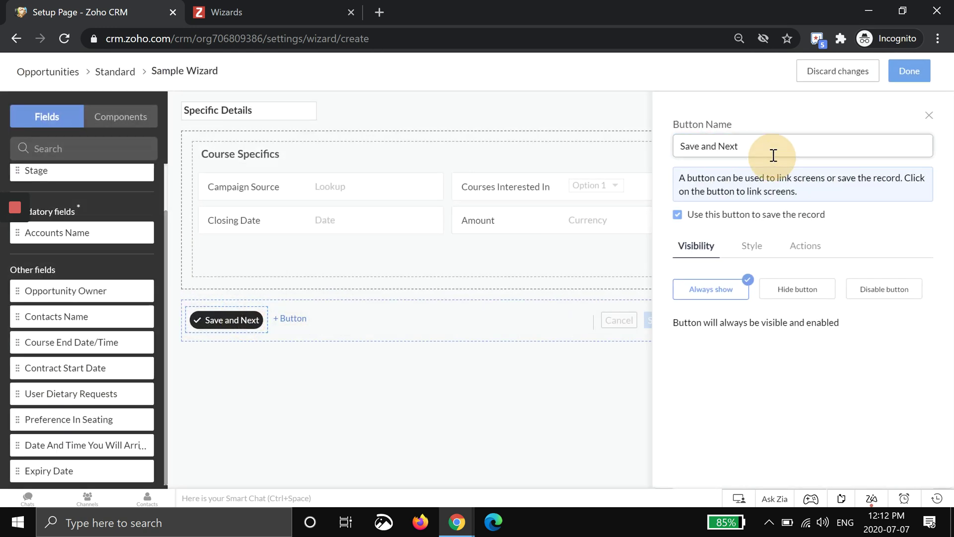
{"action": "key", "text": "ctrl+shift+Left"}
{"action": "key", "text": "ctrl+shift+Left"}
{"action": "key", "text": "BackSpace"}
{"action": "key", "text": "BackSpace"}
{"action": "key", "text": "BackSpace"}
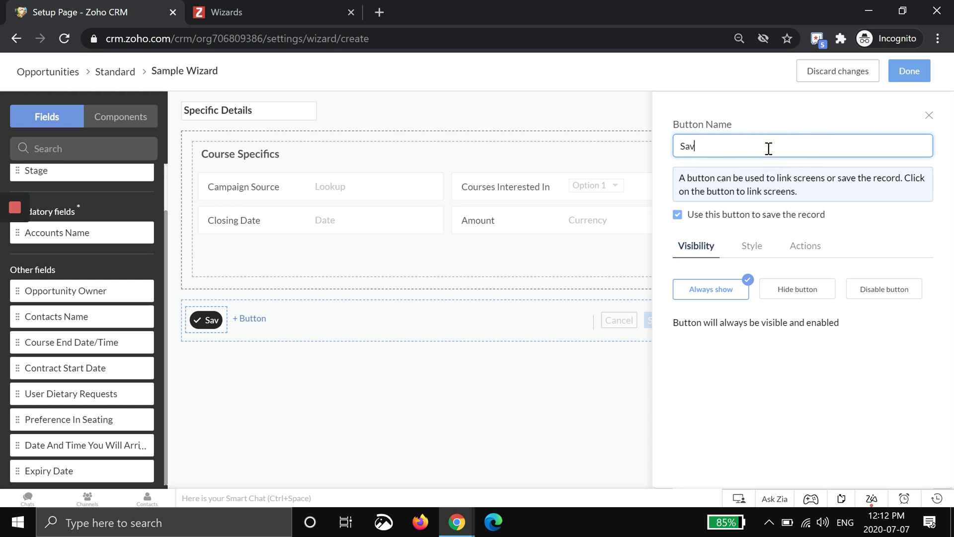
{"action": "type", "text": "e"}
{"action": "left_click", "coordinate": [430, 419]}
Step: Add a rounded, dark grey 'Next' button and return to the screen map
{"action": "left_click", "coordinate": [253, 320]}
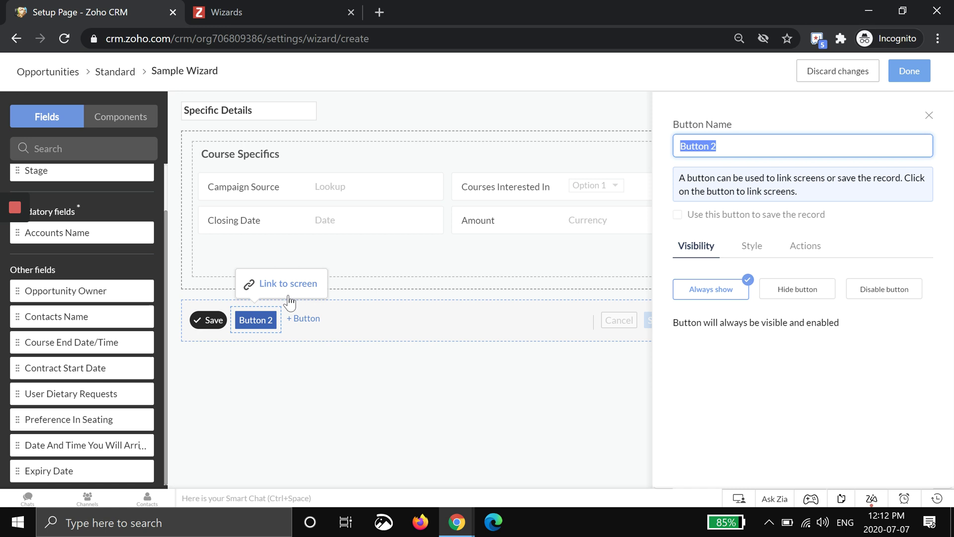
{"action": "type", "text": "Next"}
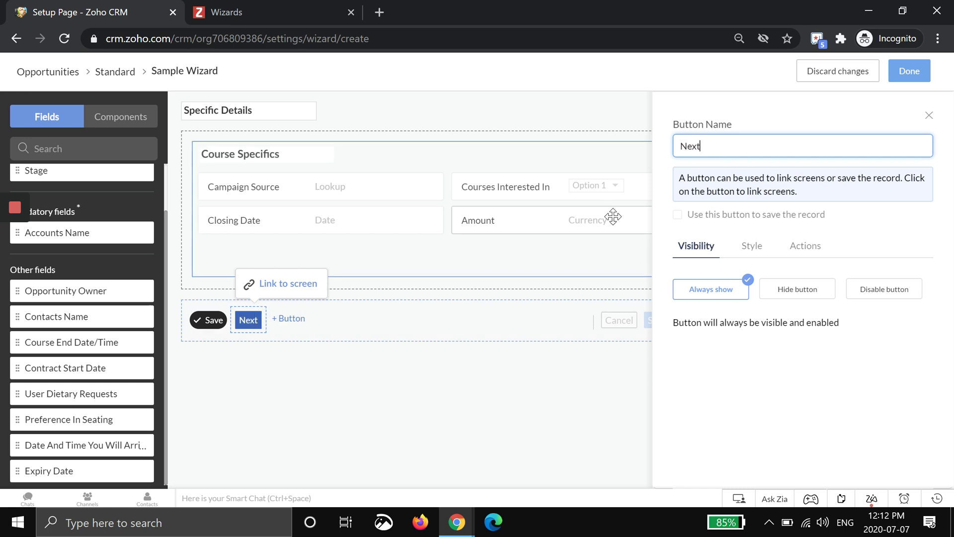
{"action": "left_click", "coordinate": [807, 250]}
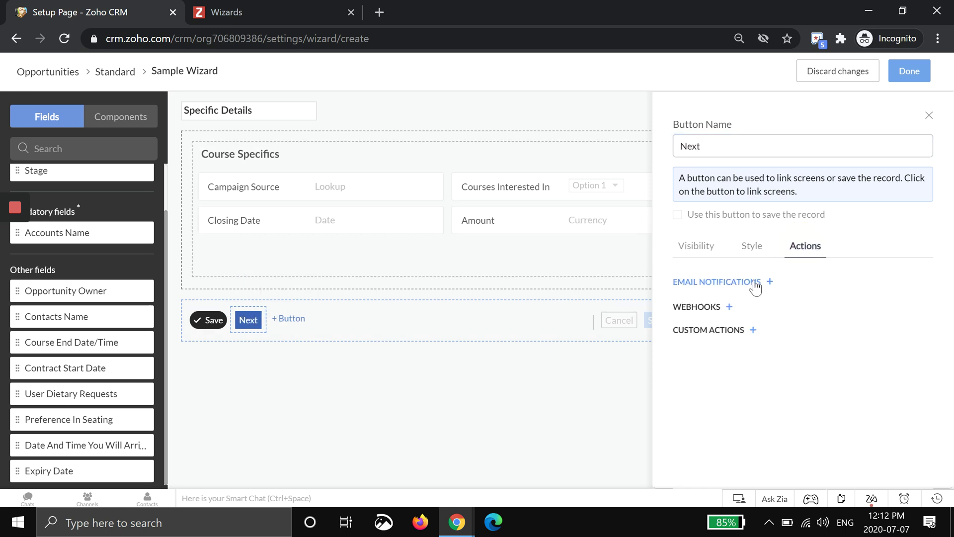
{"action": "left_click", "coordinate": [752, 249]}
{"action": "left_click", "coordinate": [876, 307]}
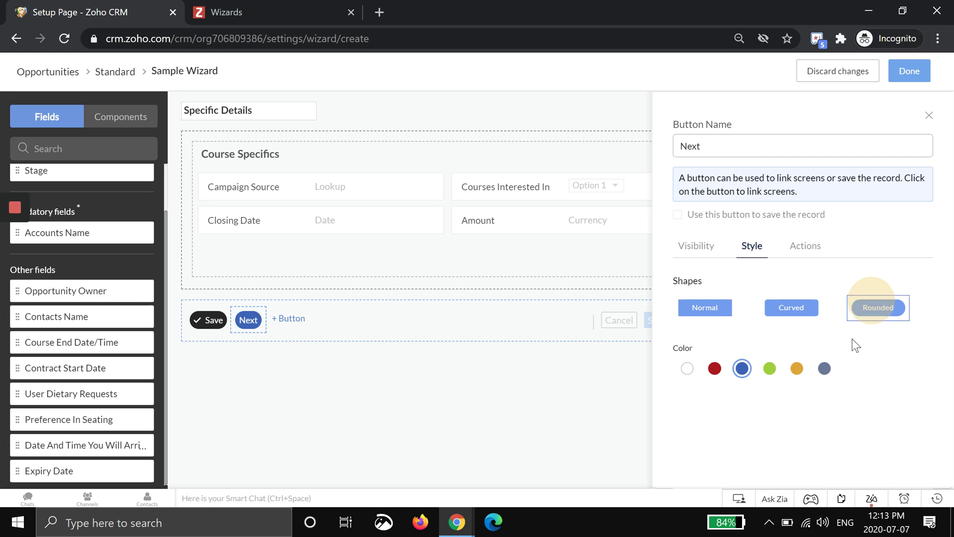
{"action": "left_click", "coordinate": [823, 368]}
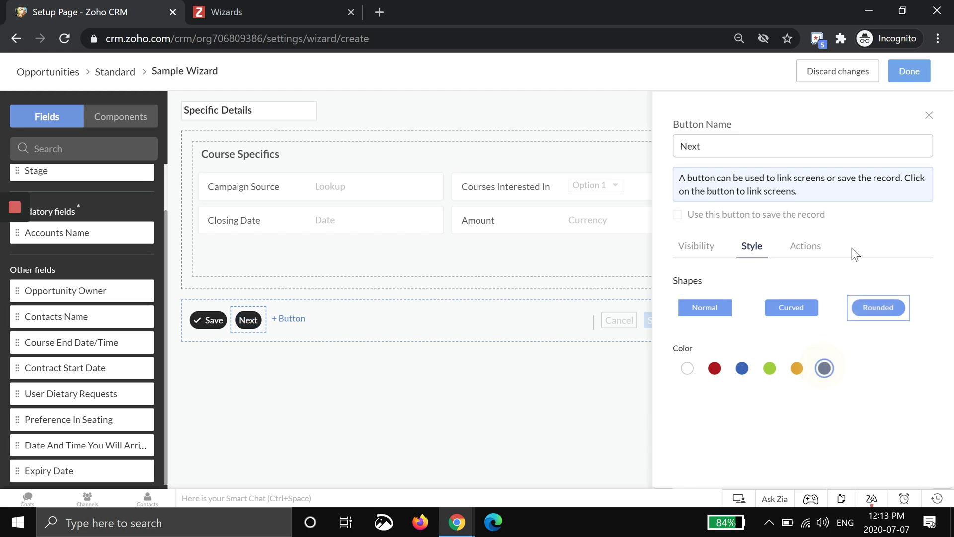
{"action": "left_click", "coordinate": [919, 70]}
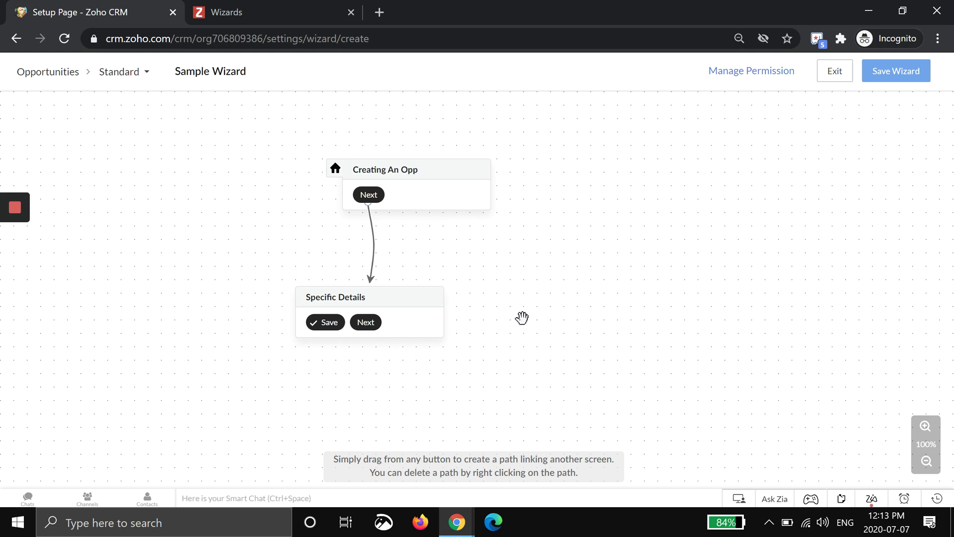
Step: Rename Screen 3 to 'On Course Day' with a segment titled 'Course Day Details'
{"action": "left_click", "coordinate": [501, 369]}
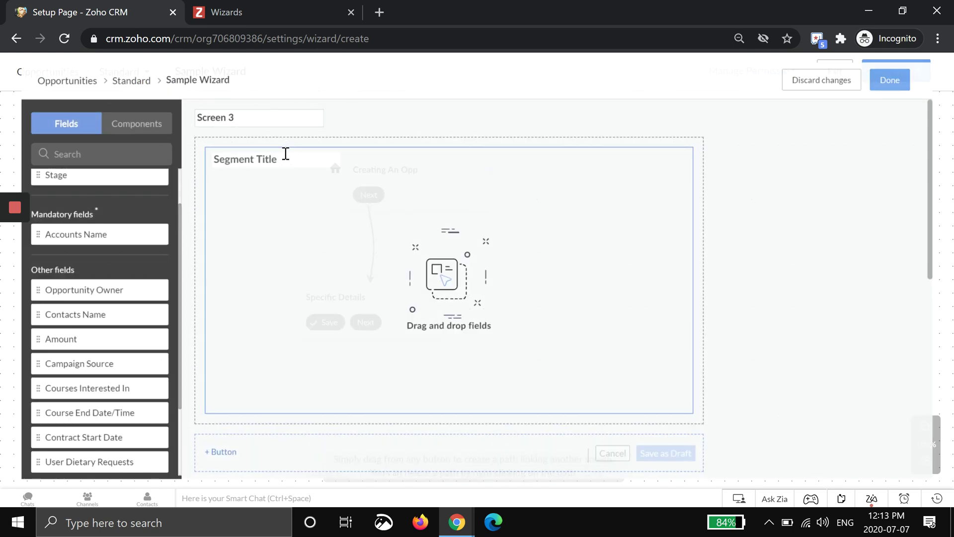
{"action": "triple_click", "coordinate": [223, 109]}
{"action": "type", "text": "ON Course Da"}
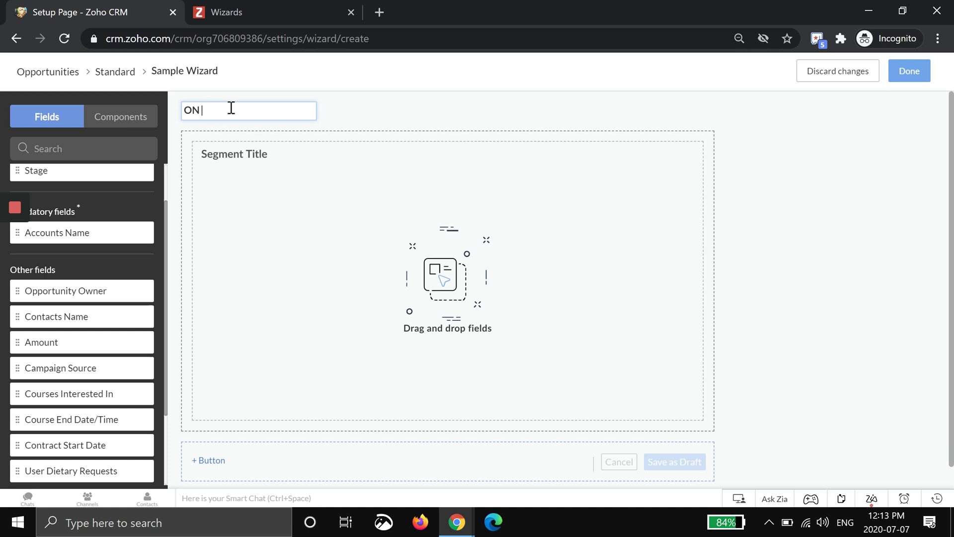
{"action": "key", "text": "BackSpace"}
{"action": "key", "text": "BackSpace"}
{"action": "key", "text": "BackSpace"}
{"action": "key", "text": "BackSpace"}
{"action": "key", "text": "BackSpace"}
{"action": "key", "text": "BackSpace"}
{"action": "key", "text": "BackSpace"}
{"action": "key", "text": "BackSpace"}
{"action": "type", "text": "n Course Day"}
{"action": "key", "text": "Tab"}
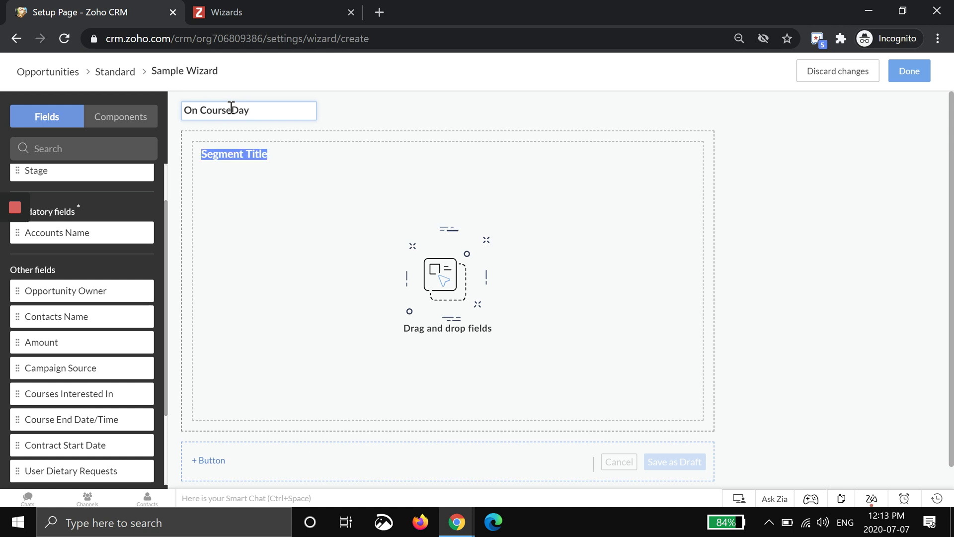
{"action": "type", "text": "Course D"}
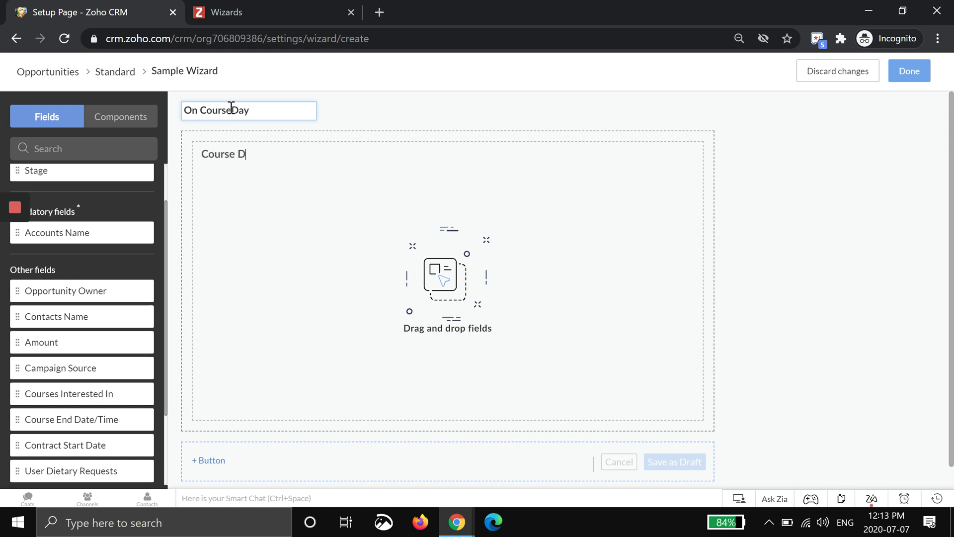
{"action": "type", "text": "ay Details"}
Step: Add the arrival date-and-time and User Dietary Requests fields to Course Day Details
{"action": "scroll", "coordinate": [73, 382], "scroll_direction": "down", "scroll_amount": 1}
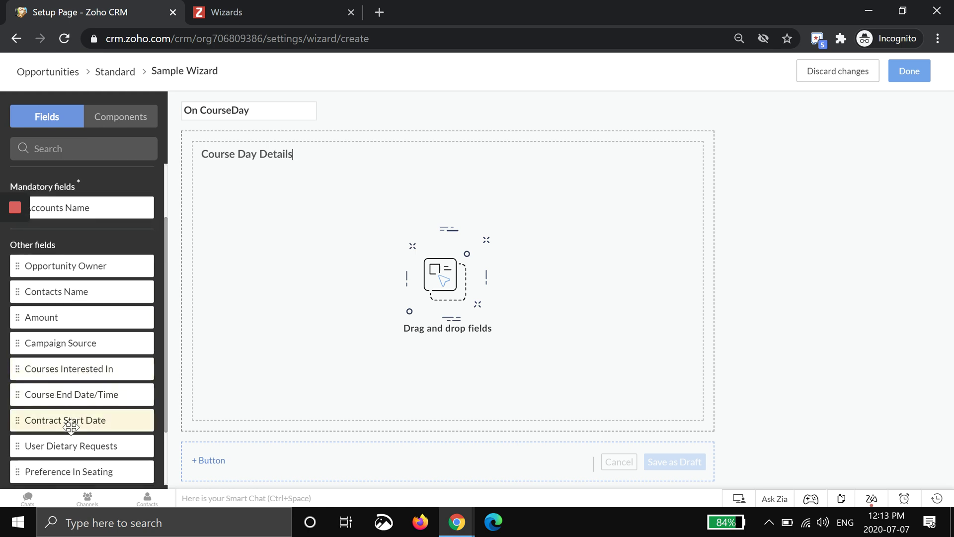
{"action": "scroll", "coordinate": [65, 389], "scroll_direction": "down", "scroll_amount": 3}
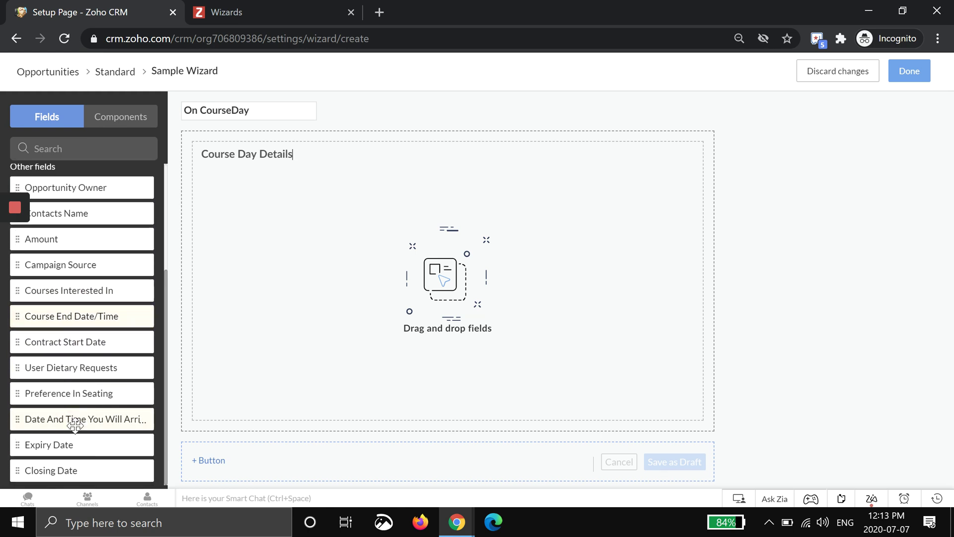
{"action": "left_click_drag", "start_coordinate": [77, 423], "coordinate": [299, 185]}
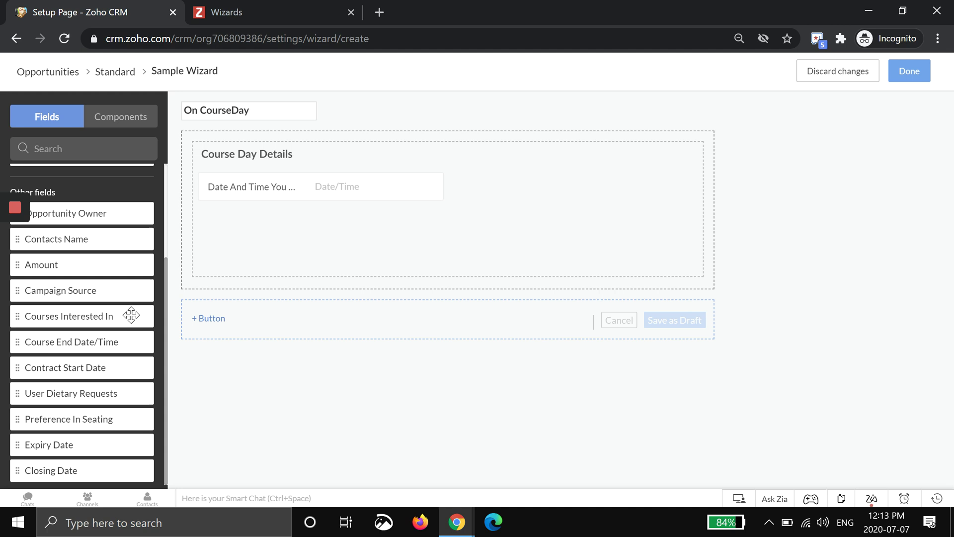
{"action": "left_click_drag", "start_coordinate": [40, 396], "coordinate": [503, 195]}
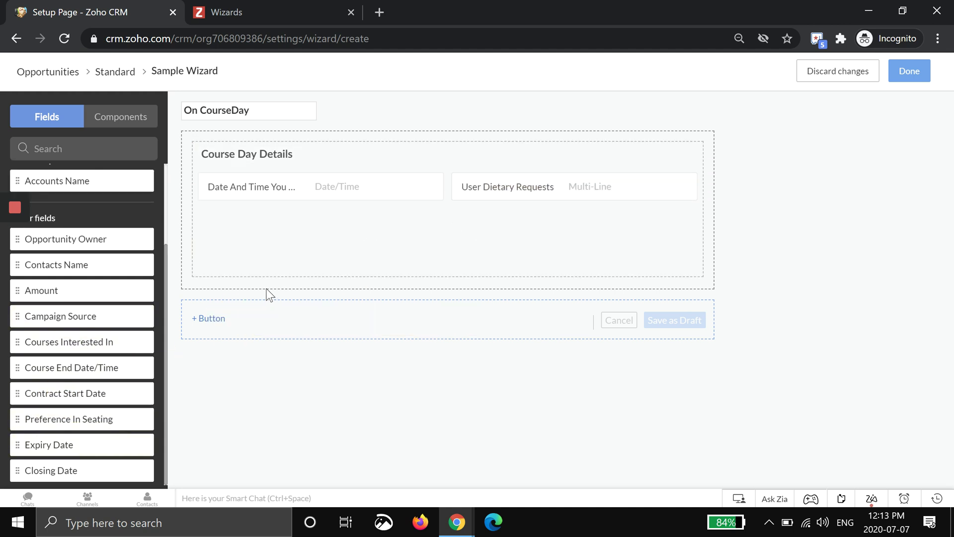
Step: Add a rounded, grey 'Save' button and return to the wizard flow
{"action": "left_click", "coordinate": [209, 318]}
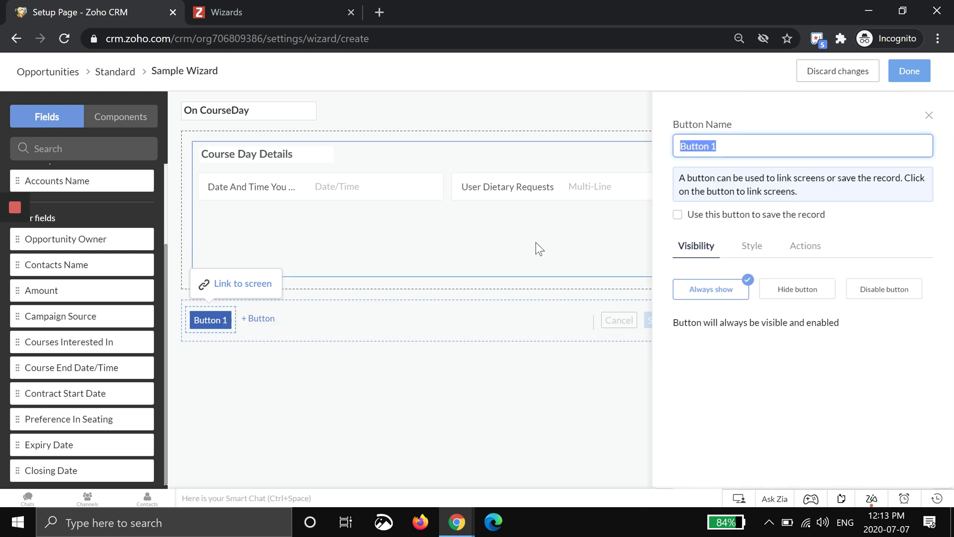
{"action": "type", "text": "Save"}
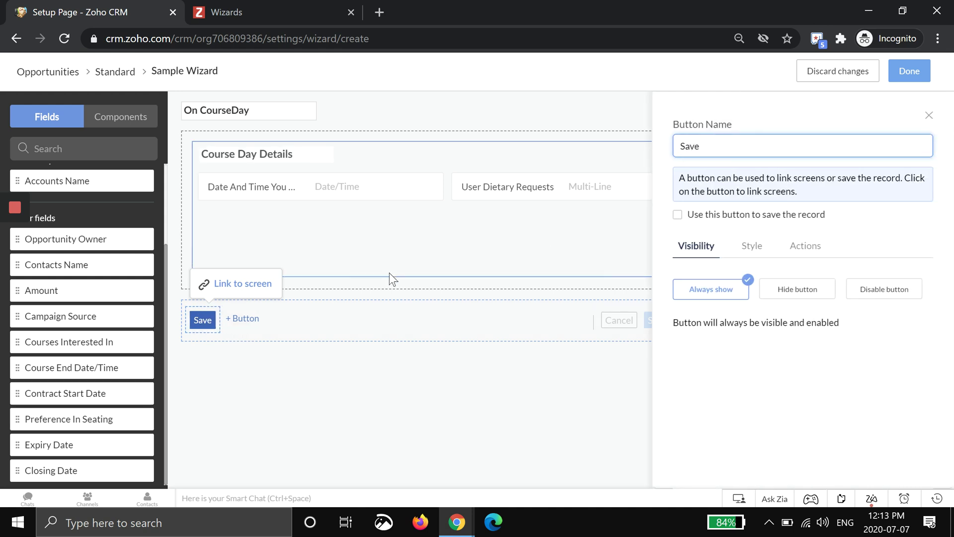
{"action": "left_click", "coordinate": [751, 249]}
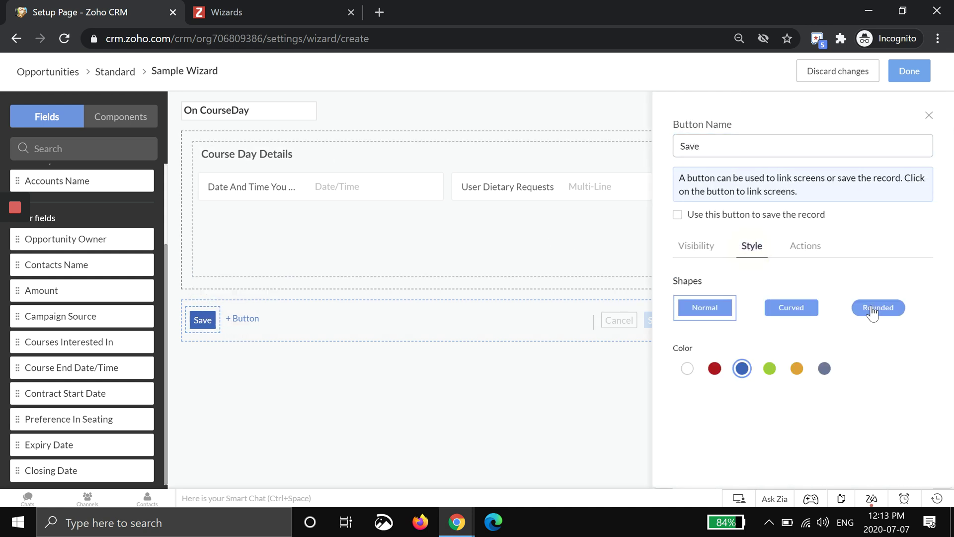
{"action": "left_click", "coordinate": [870, 312]}
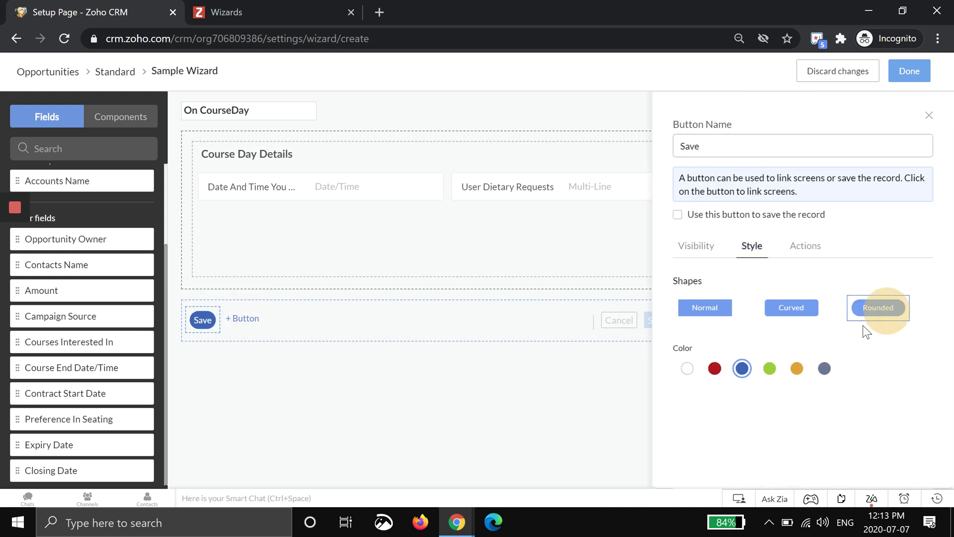
{"action": "left_click", "coordinate": [823, 368]}
{"action": "left_click", "coordinate": [907, 69]}
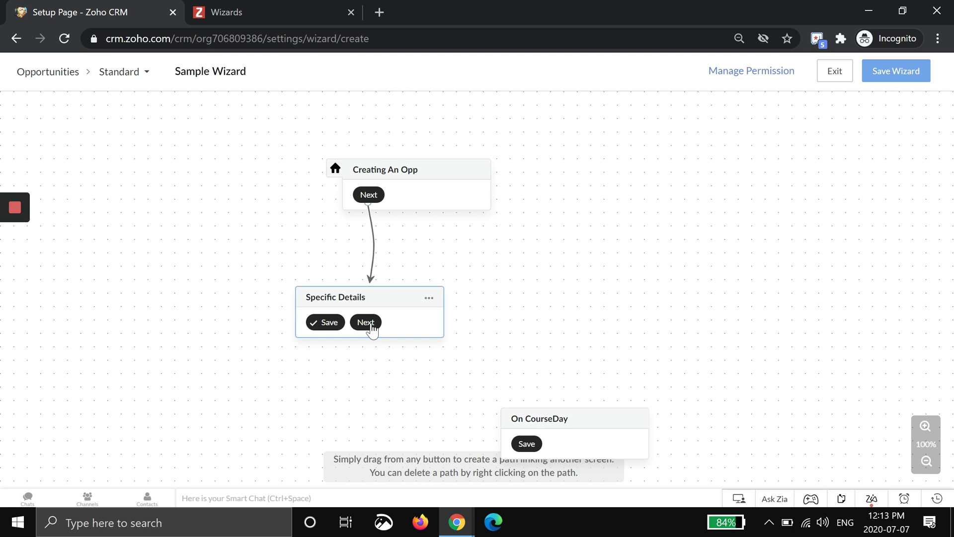
Step: Link Specific Details' Next button to On CourseDay, placing that card to the right
{"action": "left_click_drag", "start_coordinate": [572, 437], "coordinate": [432, 405]}
{"action": "left_click", "coordinate": [326, 324]}
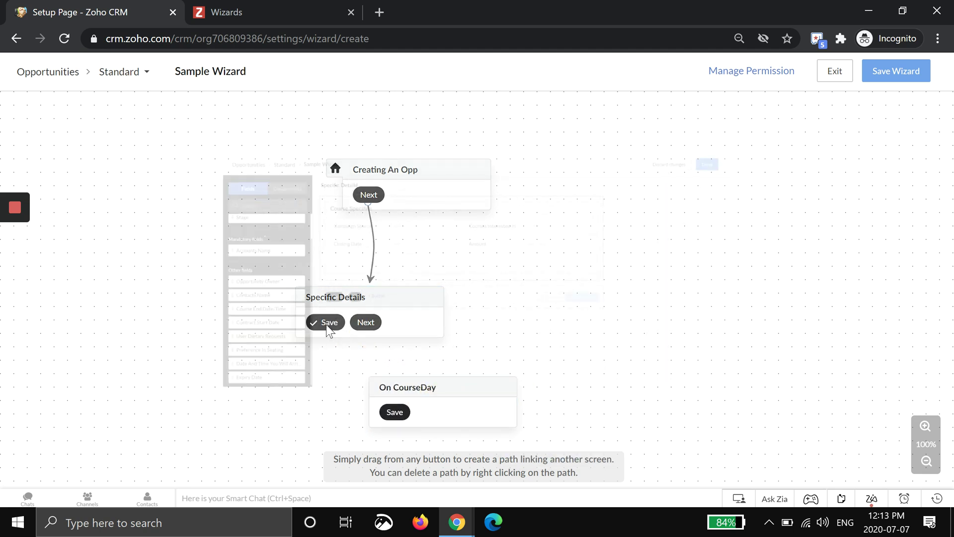
{"action": "left_click", "coordinate": [249, 319]}
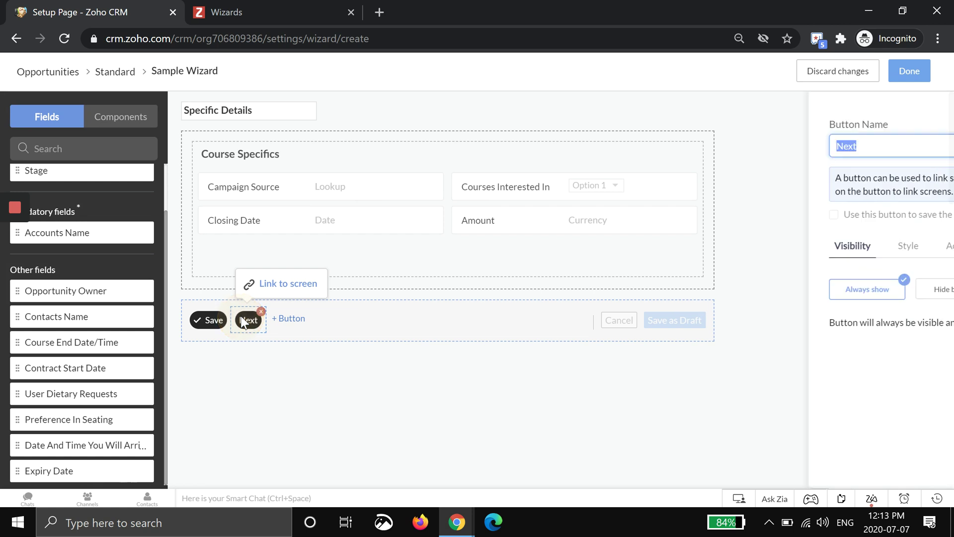
{"action": "left_click", "coordinate": [261, 285]}
{"action": "left_click", "coordinate": [405, 413]}
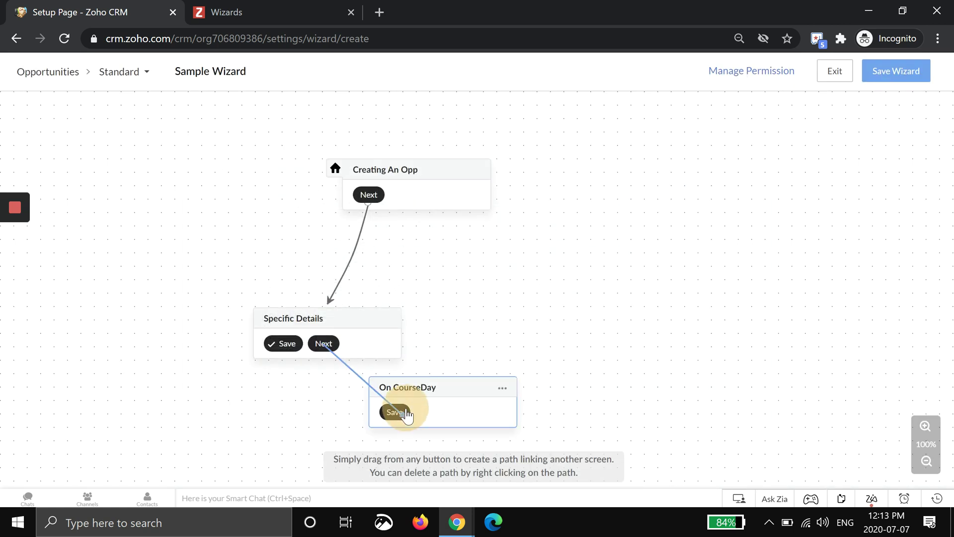
{"action": "left_click_drag", "start_coordinate": [449, 398], "coordinate": [535, 341]}
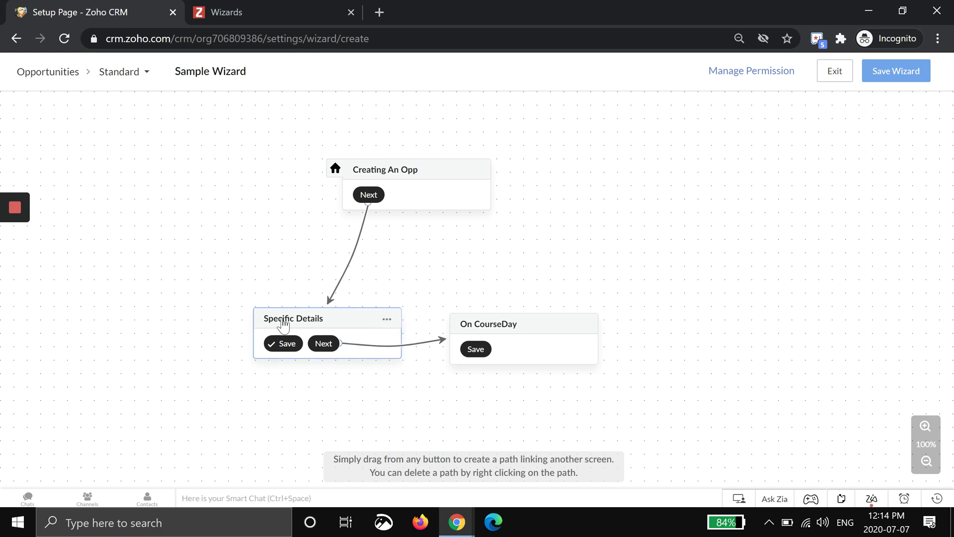
Step: Delete the Save button from Specific Details, leaving only Next, and return to the flow
{"action": "left_click", "coordinate": [332, 342]}
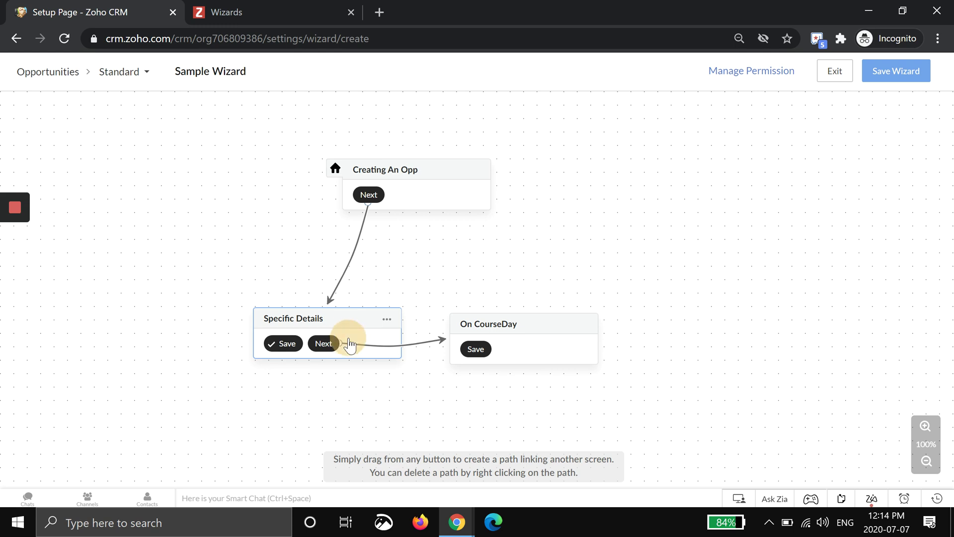
{"action": "left_click", "coordinate": [331, 342]}
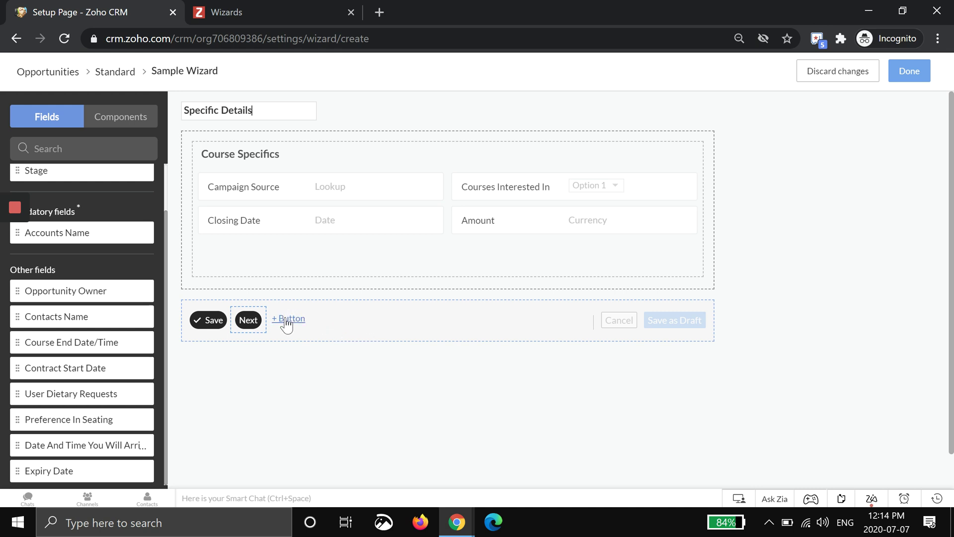
{"action": "mouse_move", "coordinate": [199, 328]}
{"action": "mouse_move", "coordinate": [681, 211]}
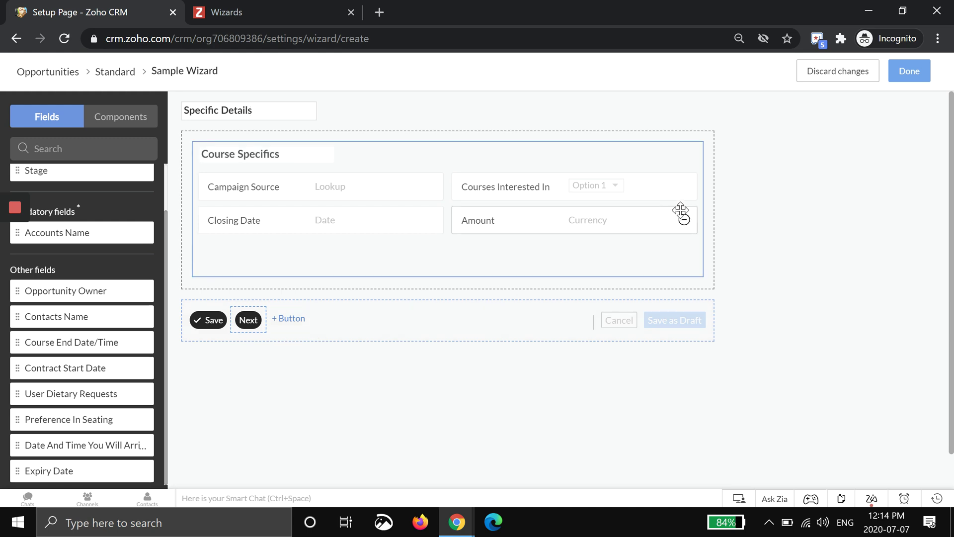
{"action": "left_click", "coordinate": [226, 313]}
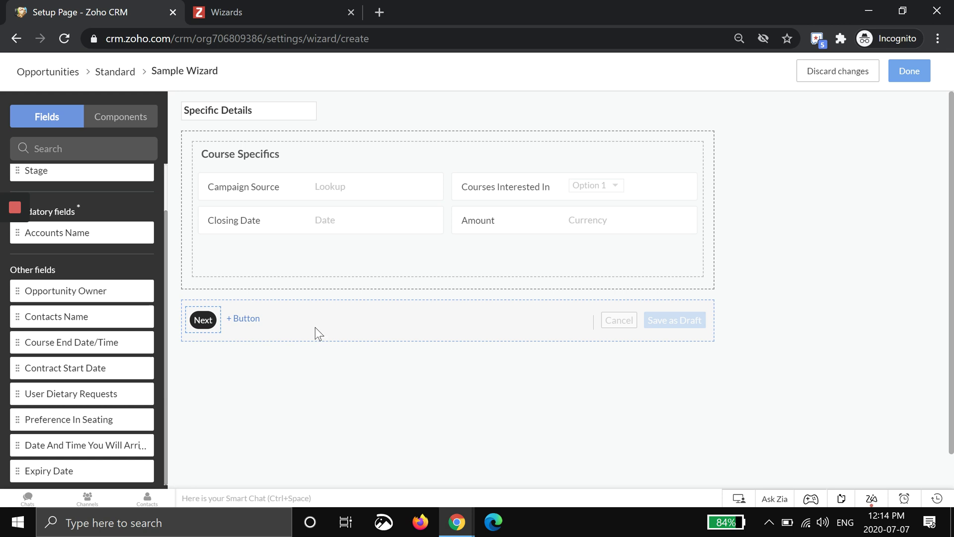
{"action": "left_click", "coordinate": [902, 79]}
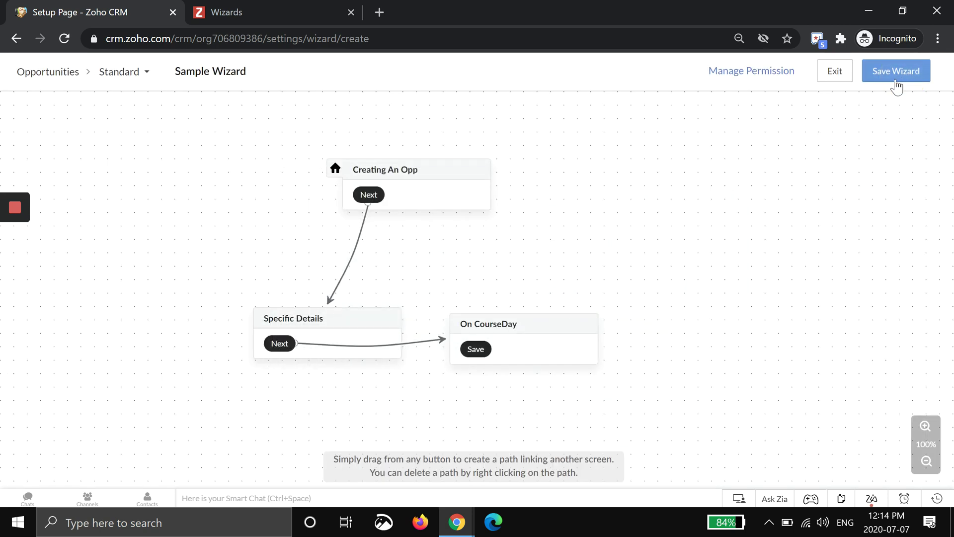
Step: Save the wizard, adding the Standard profile alongside Administrator in the permissions
{"action": "left_click", "coordinate": [893, 82]}
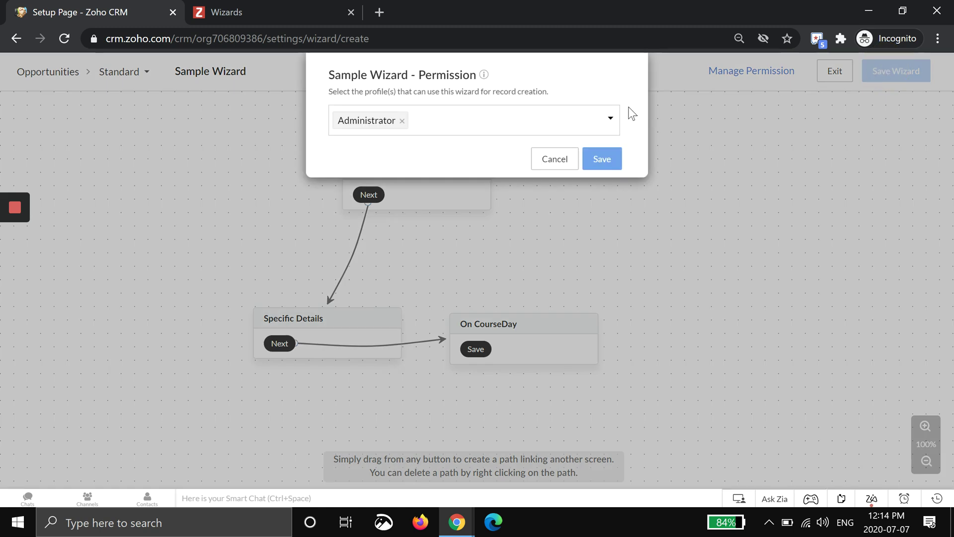
{"action": "left_click", "coordinate": [427, 133]}
{"action": "left_click", "coordinate": [412, 146]}
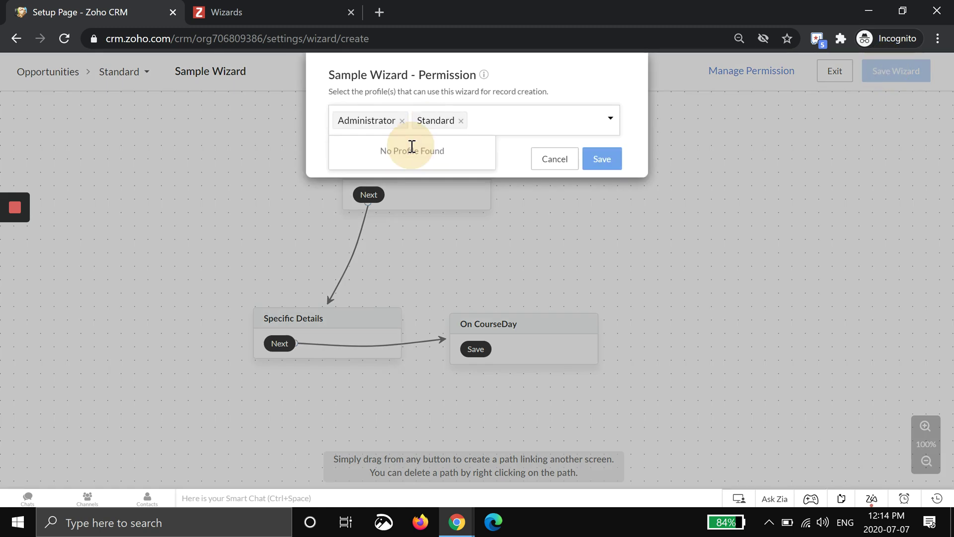
{"action": "left_click", "coordinate": [321, 166]}
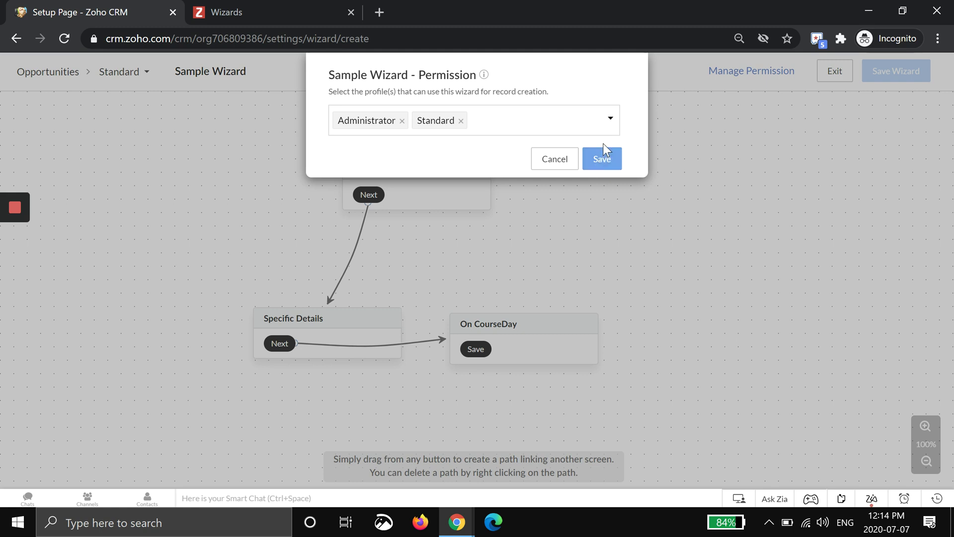
{"action": "left_click", "coordinate": [603, 157]}
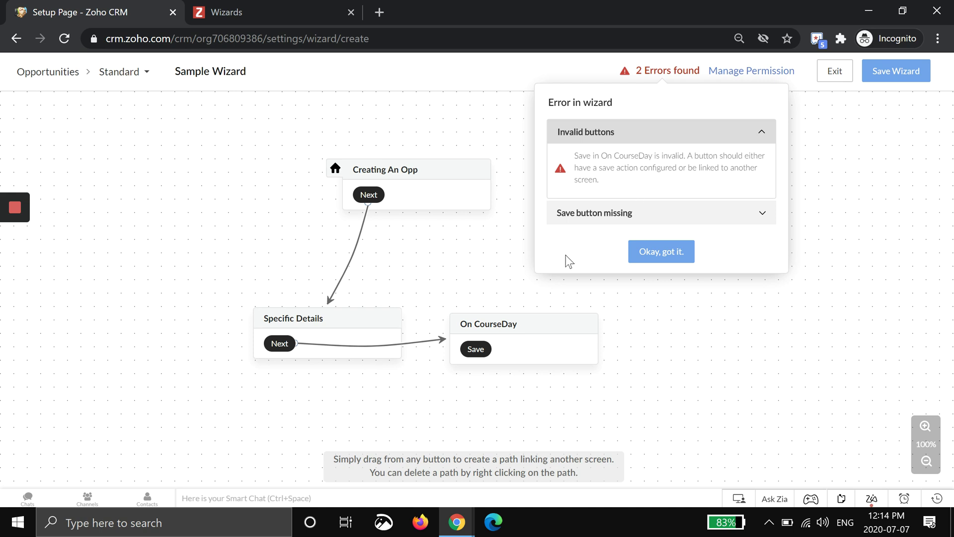
Step: Review the missing-save-button and invalid-buttons errors, then dismiss the error message
{"action": "left_click", "coordinate": [680, 213]}
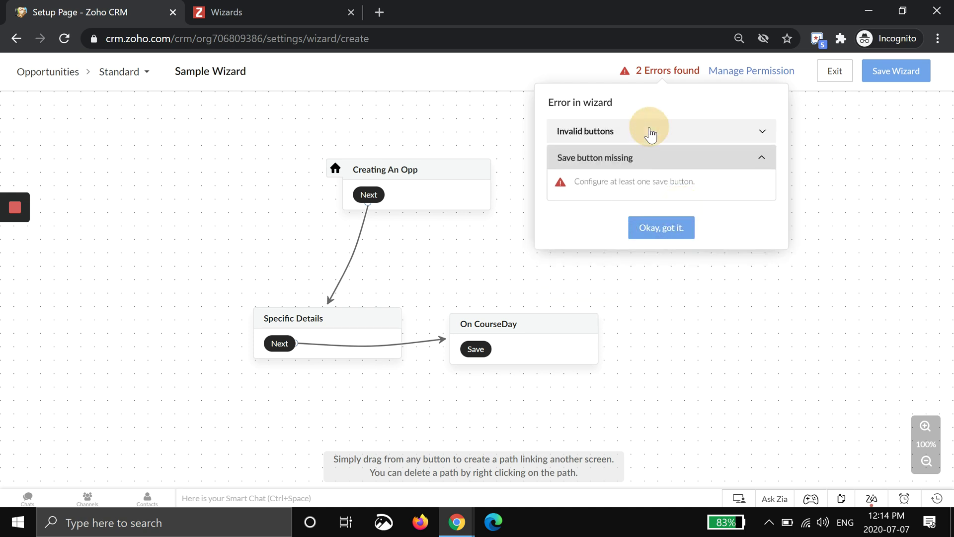
{"action": "left_click", "coordinate": [649, 132]}
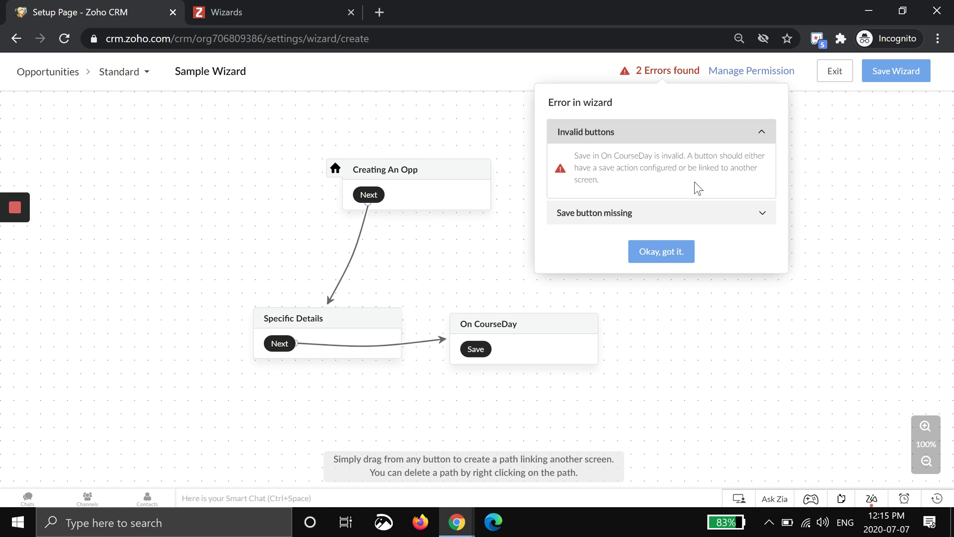
{"action": "mouse_move", "coordinate": [507, 362]}
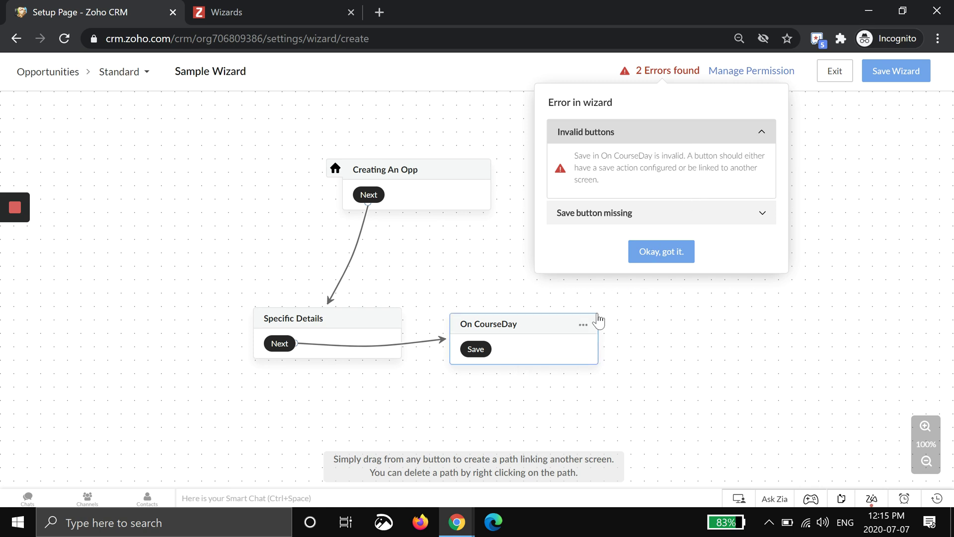
{"action": "left_click", "coordinate": [662, 252]}
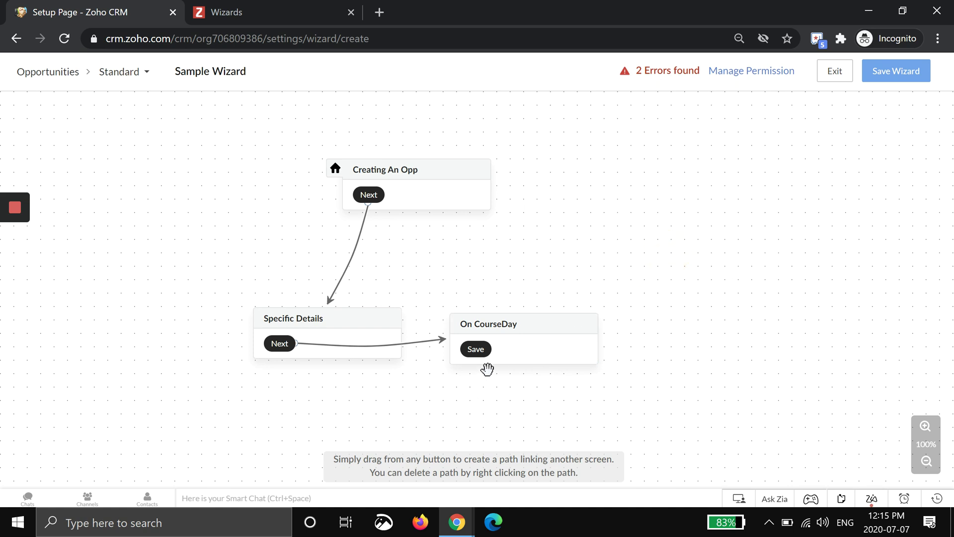
Step: Set On CourseDay's Save button to save the record, then save Sample Wizard
{"action": "left_click", "coordinate": [503, 360]}
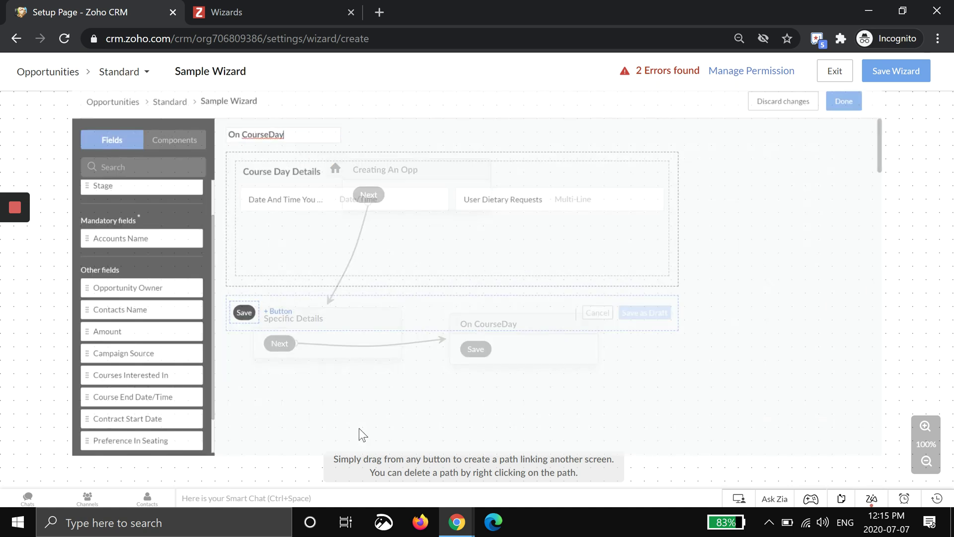
{"action": "left_click", "coordinate": [206, 321]}
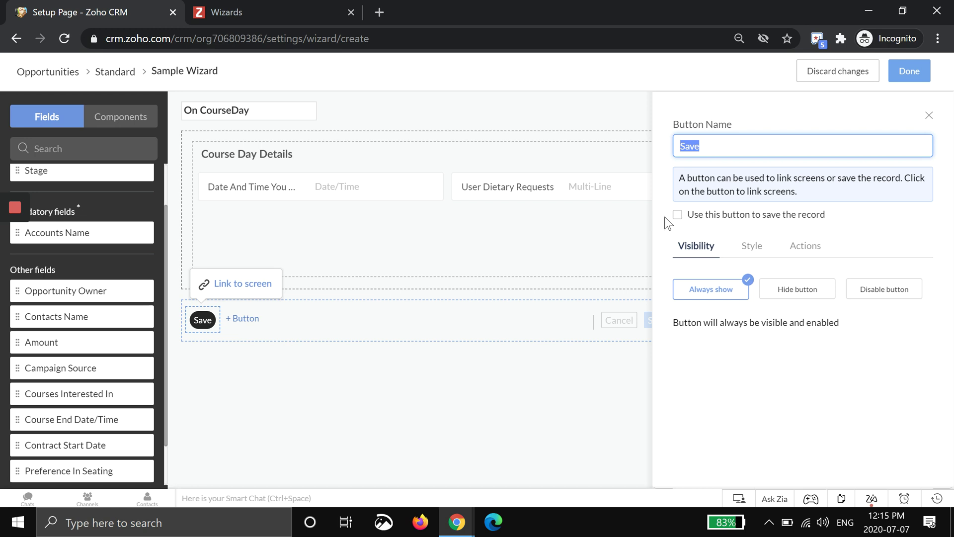
{"action": "left_click", "coordinate": [678, 214]}
{"action": "left_click", "coordinate": [902, 76]}
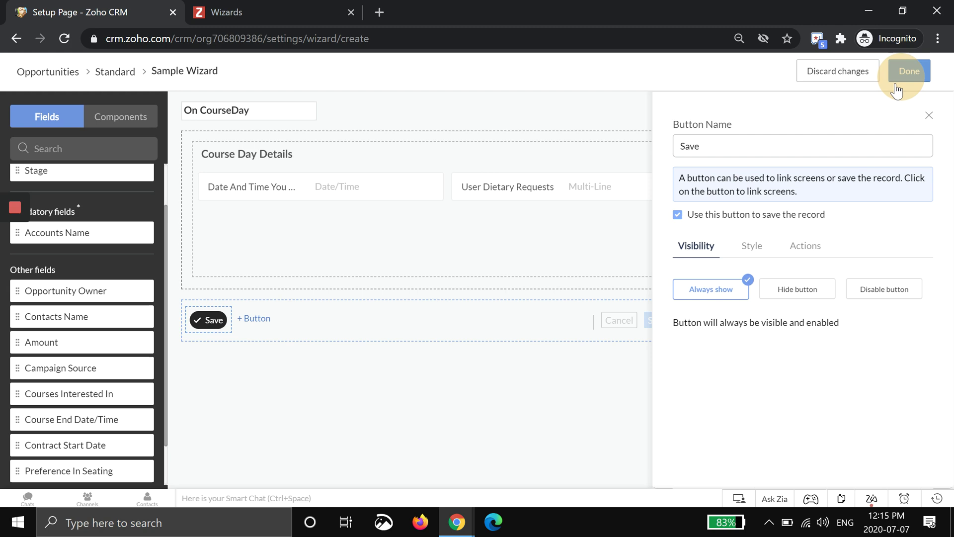
{"action": "left_click", "coordinate": [880, 73]}
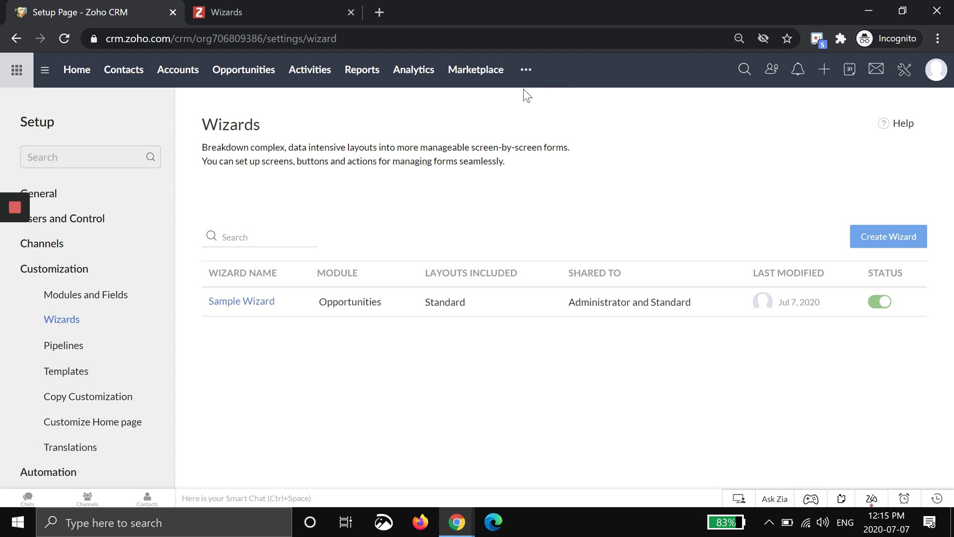
Step: Start a new opportunity using the Sample Wizard layout
{"action": "left_click", "coordinate": [248, 76]}
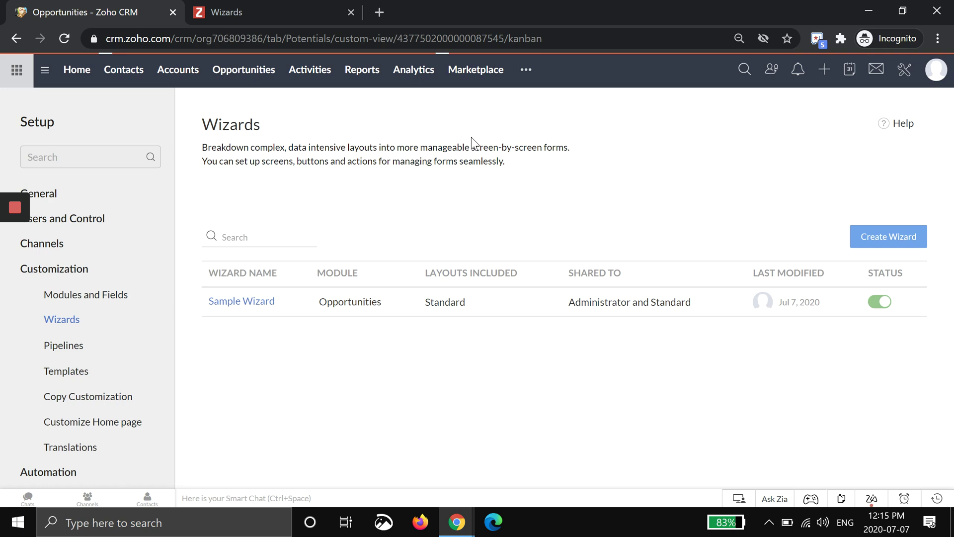
{"action": "left_click", "coordinate": [831, 108]}
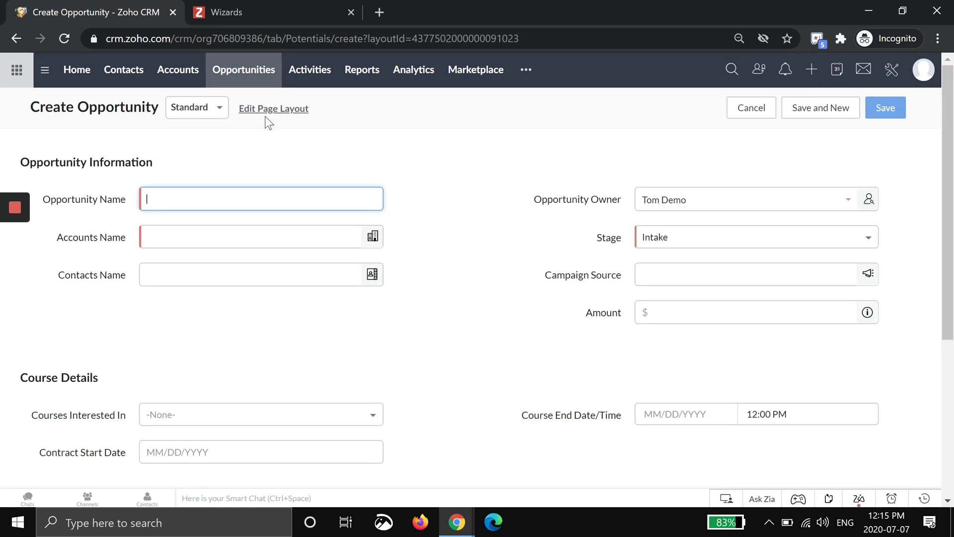
{"action": "left_click", "coordinate": [201, 109]}
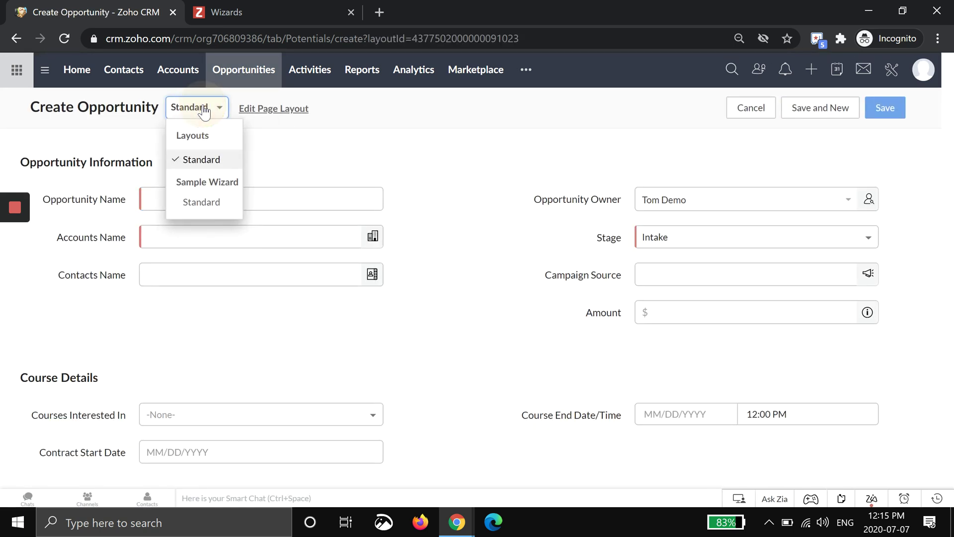
{"action": "left_click", "coordinate": [200, 201]}
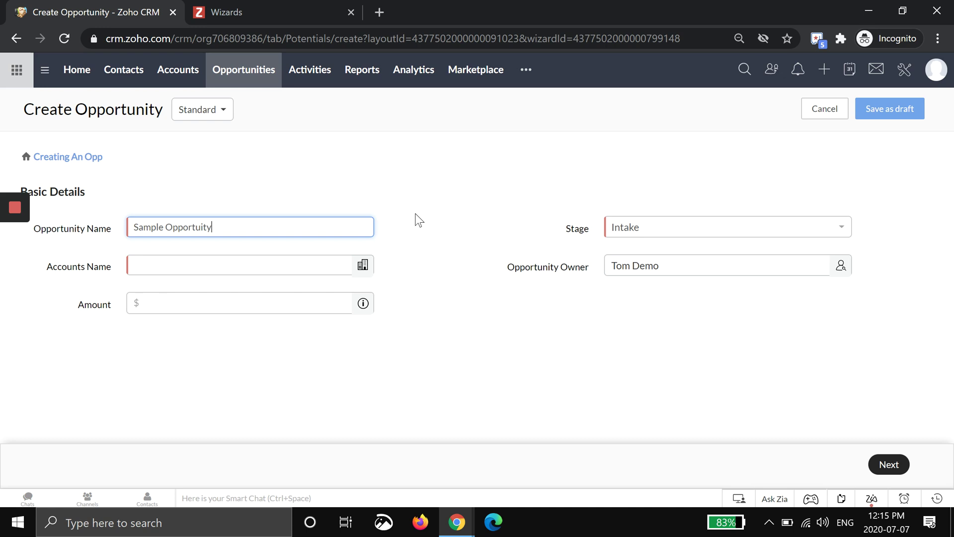
Step: Fill in name Sample Course, account BluRoot, stage Onboard, amount 500, and continue
{"action": "key", "text": "ctrl+shift+Left"}
{"action": "key", "text": "ctrl+shift+Left"}
{"action": "type", "text": "Sam"}
{"action": "left_click", "coordinate": [358, 267]}
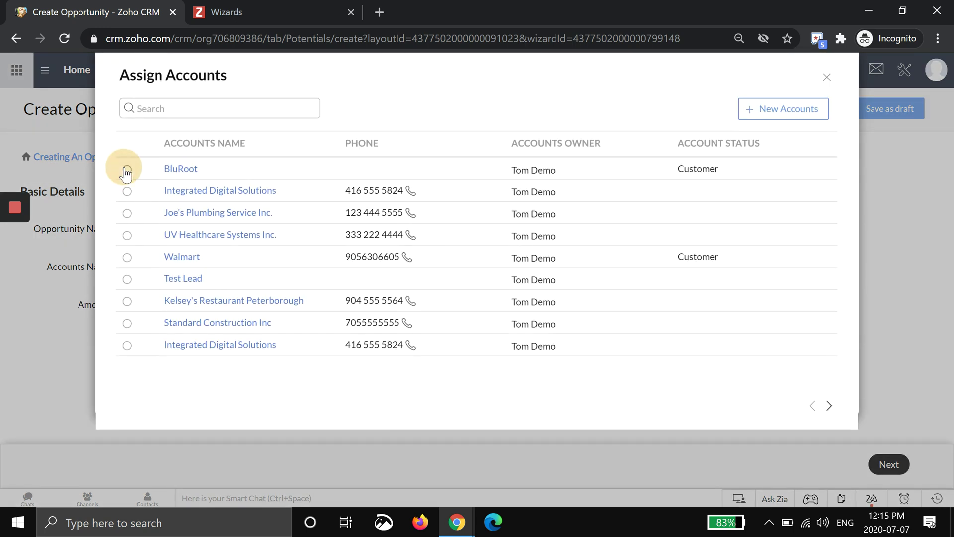
{"action": "left_click", "coordinate": [126, 169]}
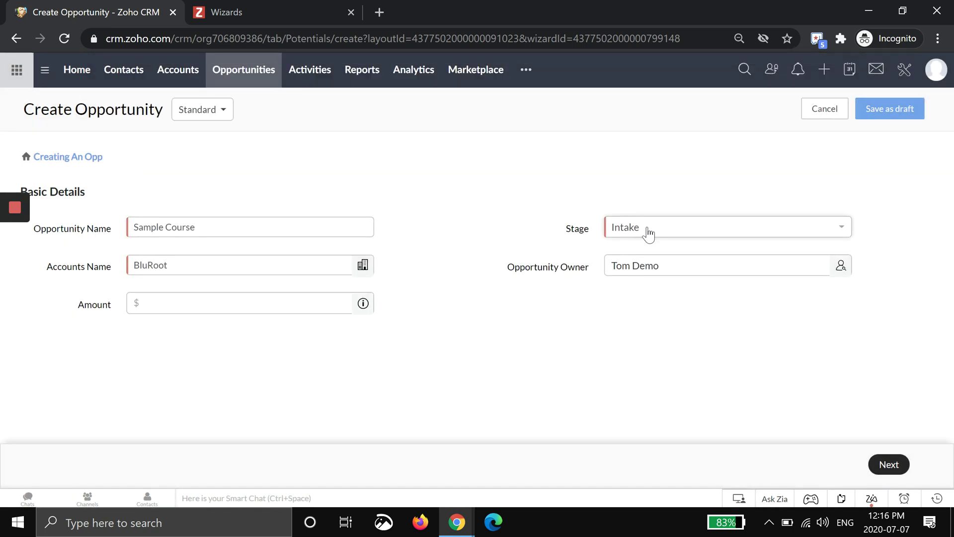
{"action": "left_click", "coordinate": [650, 232]}
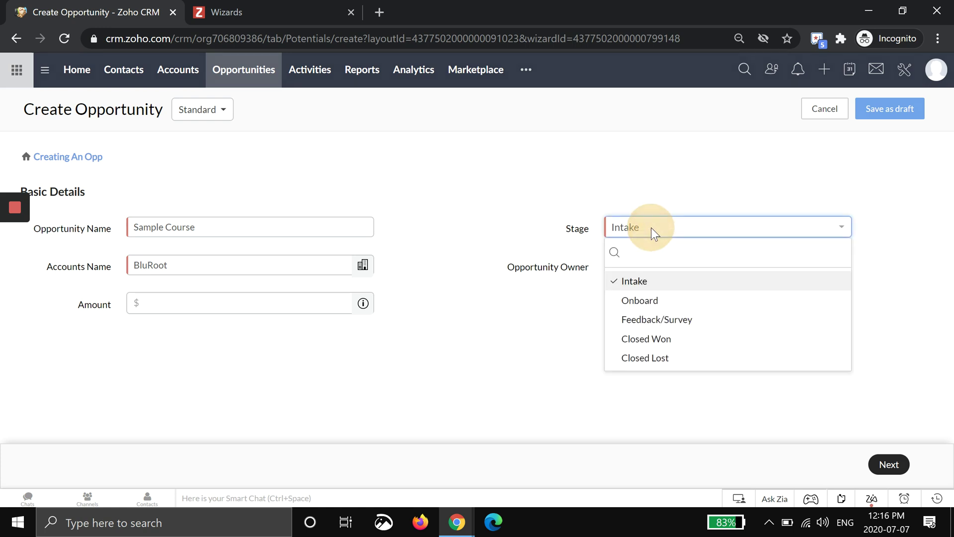
{"action": "left_click", "coordinate": [645, 301]}
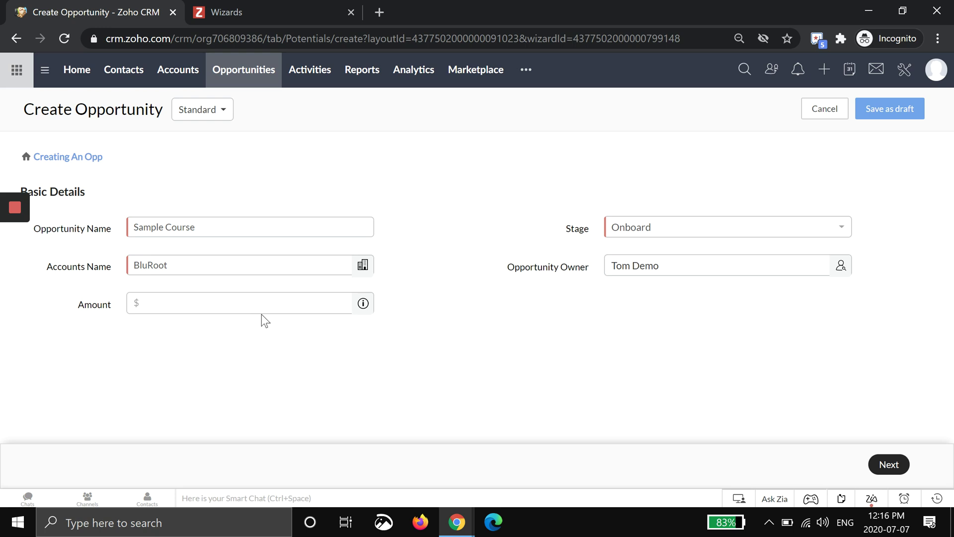
{"action": "left_click", "coordinate": [247, 309]}
{"action": "type", "text": "500"}
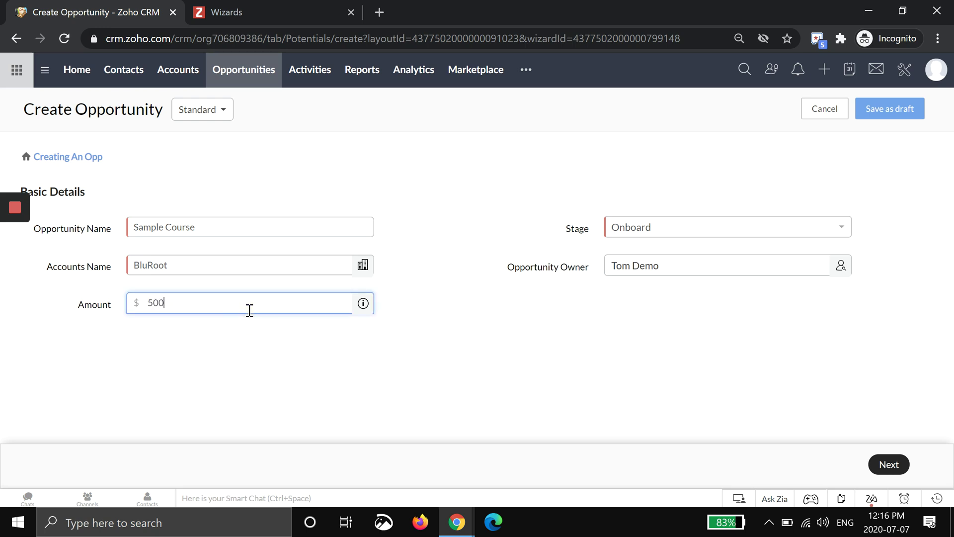
{"action": "left_click", "coordinate": [477, 365]}
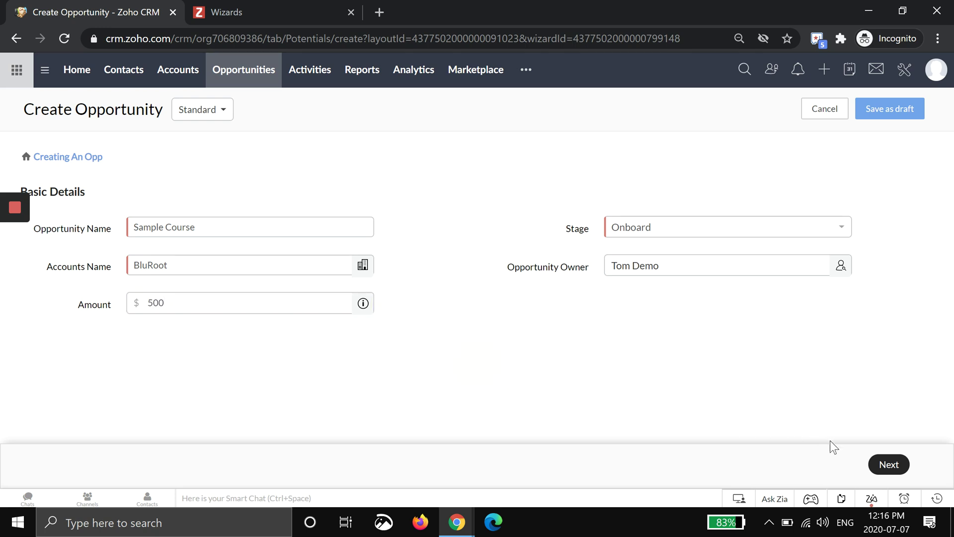
{"action": "left_click", "coordinate": [883, 464]}
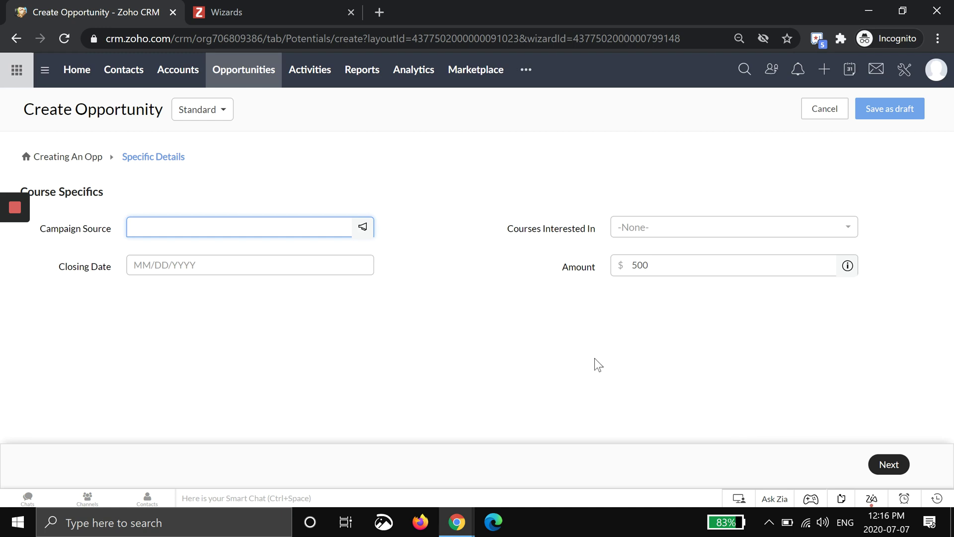
Step: On Specific Details, choose course B and set the closing date to 07/31/2020
{"action": "left_click", "coordinate": [63, 157]}
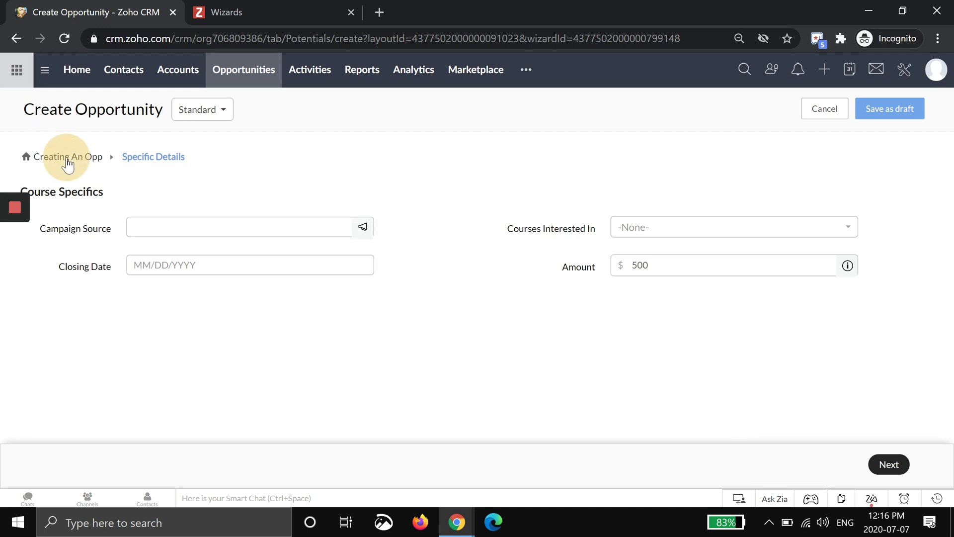
{"action": "left_click", "coordinate": [156, 158]}
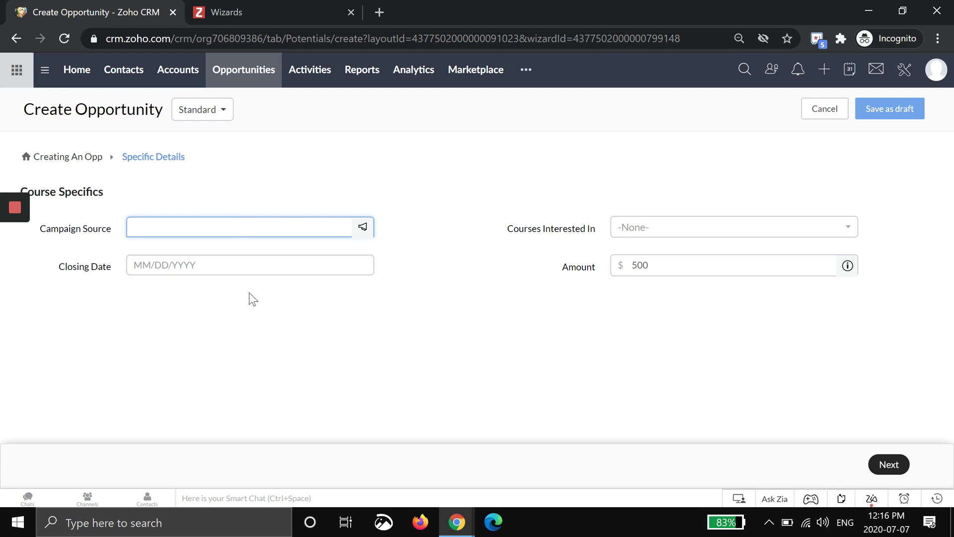
{"action": "left_click", "coordinate": [363, 227]}
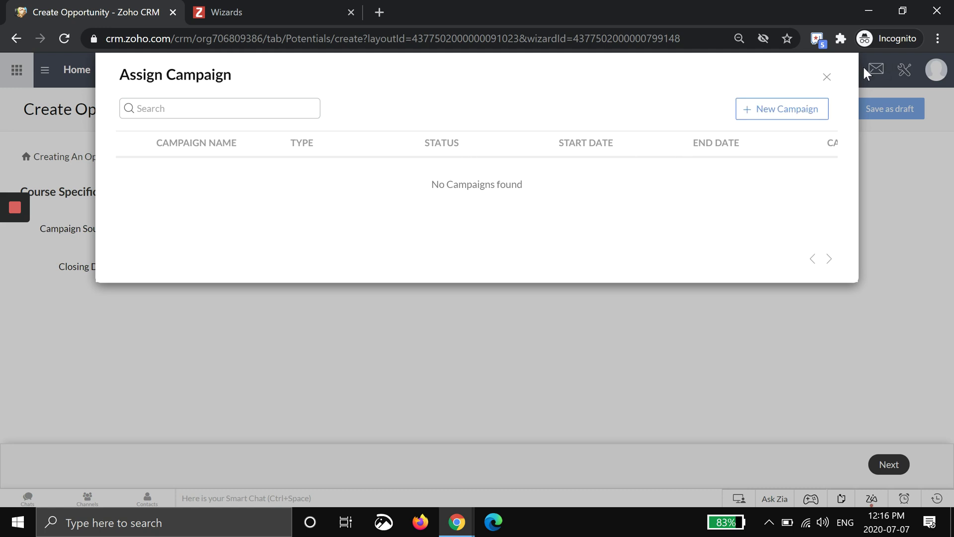
{"action": "left_click", "coordinate": [827, 77]}
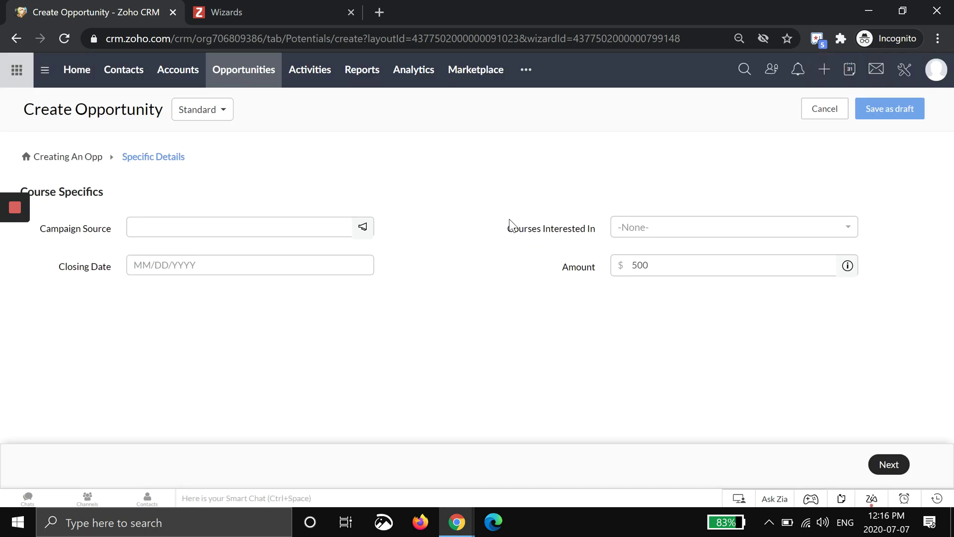
{"action": "left_click", "coordinate": [621, 232]}
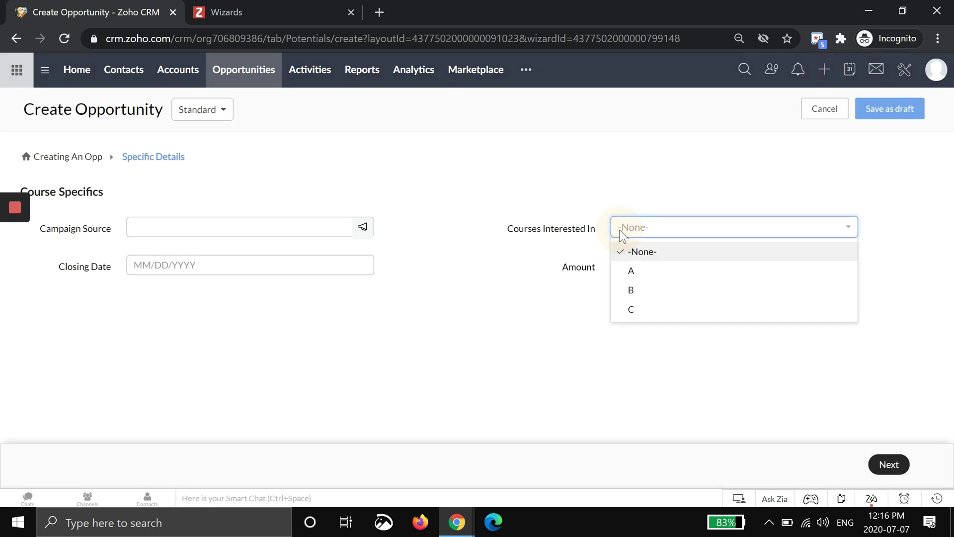
{"action": "left_click", "coordinate": [640, 290]}
{"action": "left_click", "coordinate": [648, 267]}
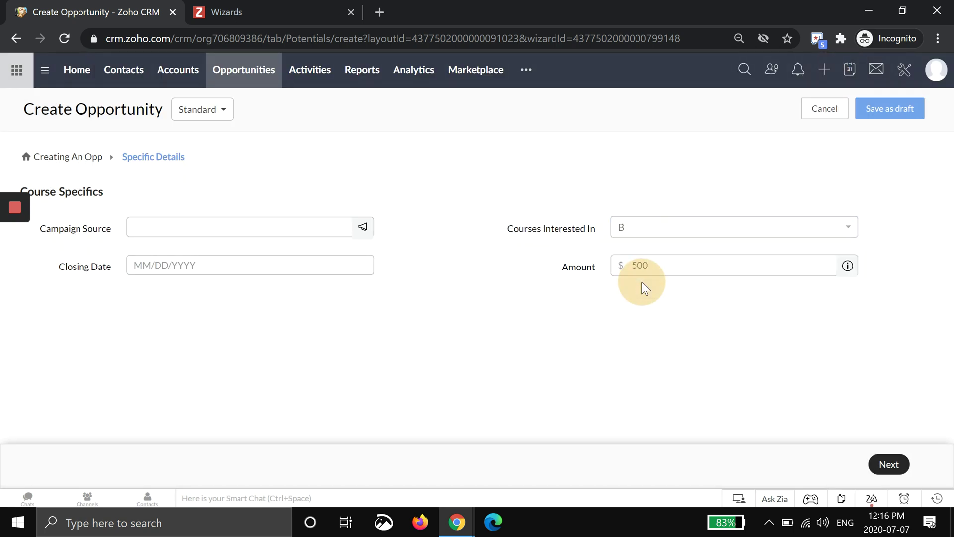
{"action": "left_click", "coordinate": [664, 268]}
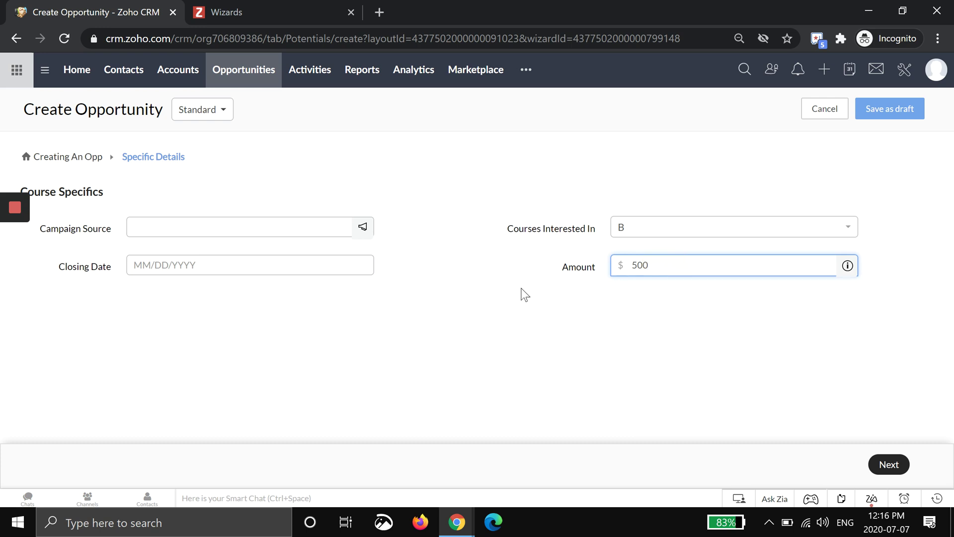
{"action": "left_click", "coordinate": [164, 265]}
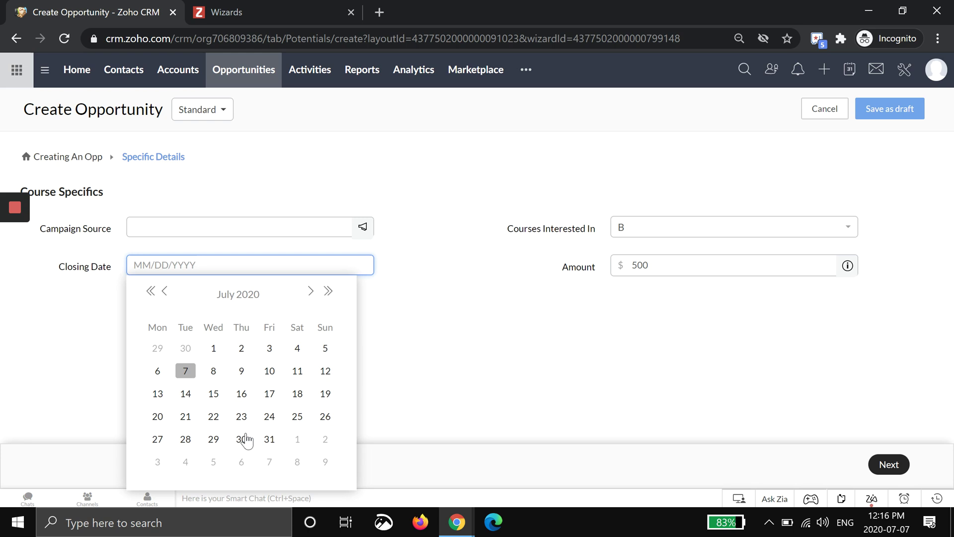
{"action": "left_click", "coordinate": [270, 439]}
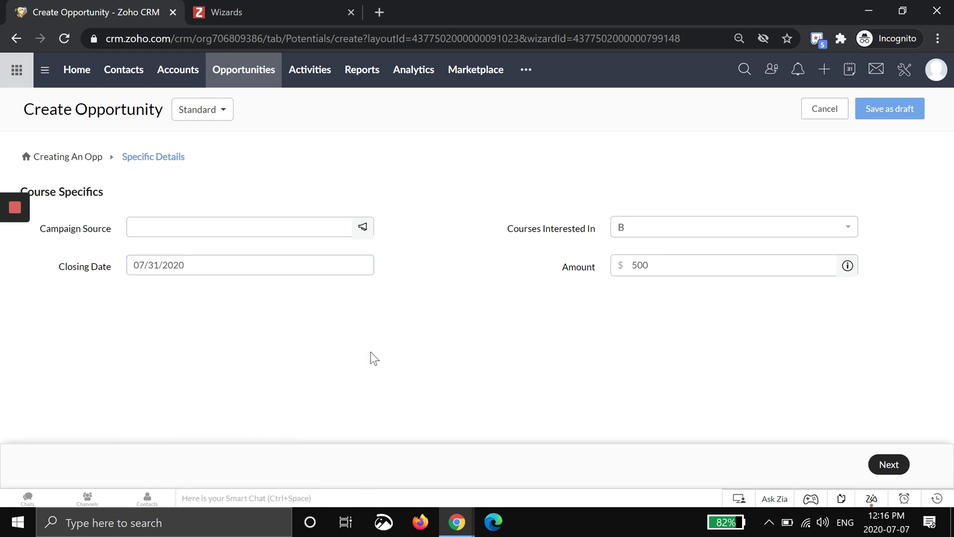
Step: Save Sample Course as a draft and open the Opportunities Drafts list
{"action": "left_click", "coordinate": [876, 113]}
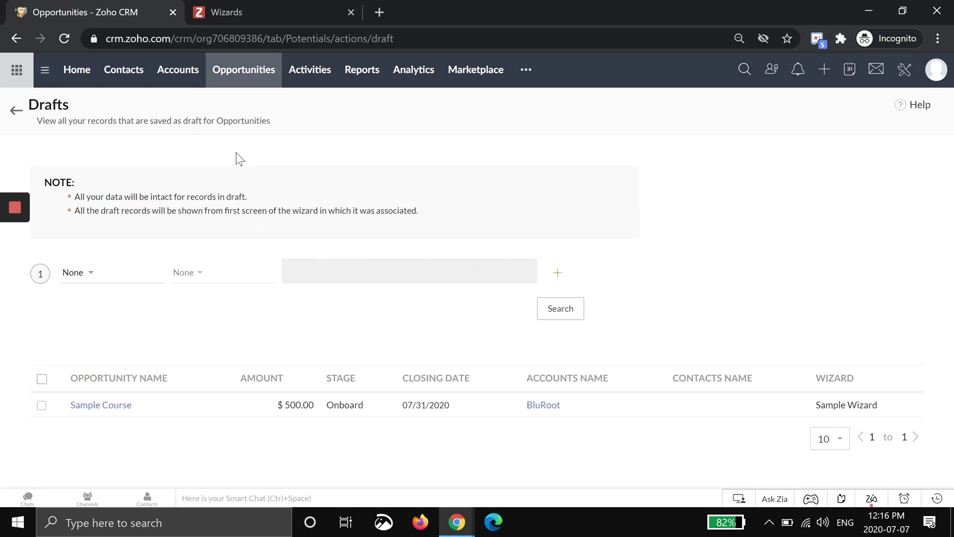
{"action": "left_click", "coordinate": [243, 73]}
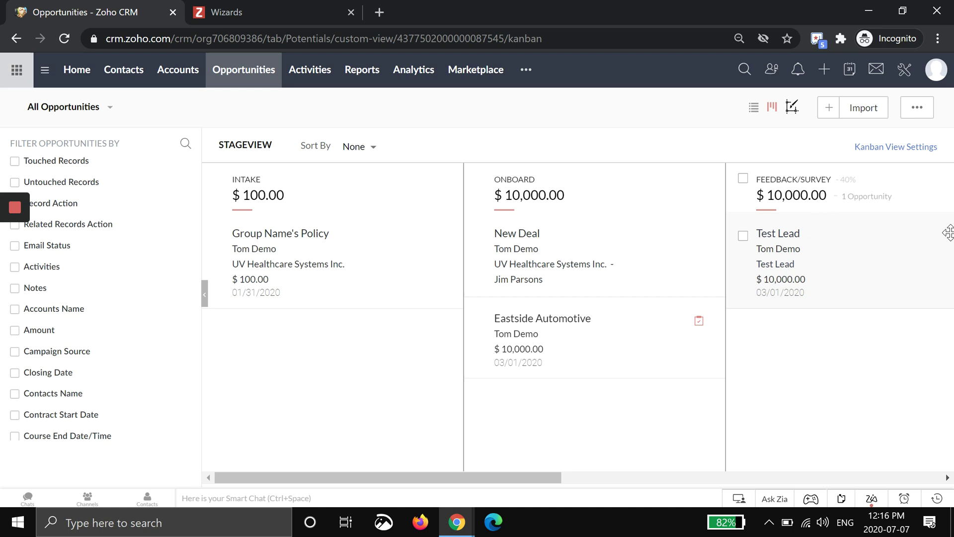
{"action": "left_click", "coordinate": [916, 111]}
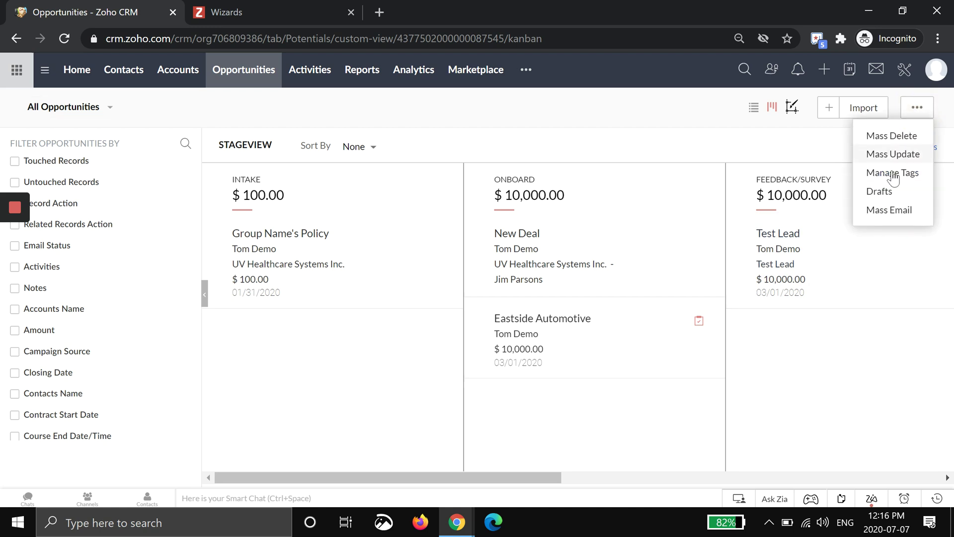
{"action": "left_click", "coordinate": [880, 196]}
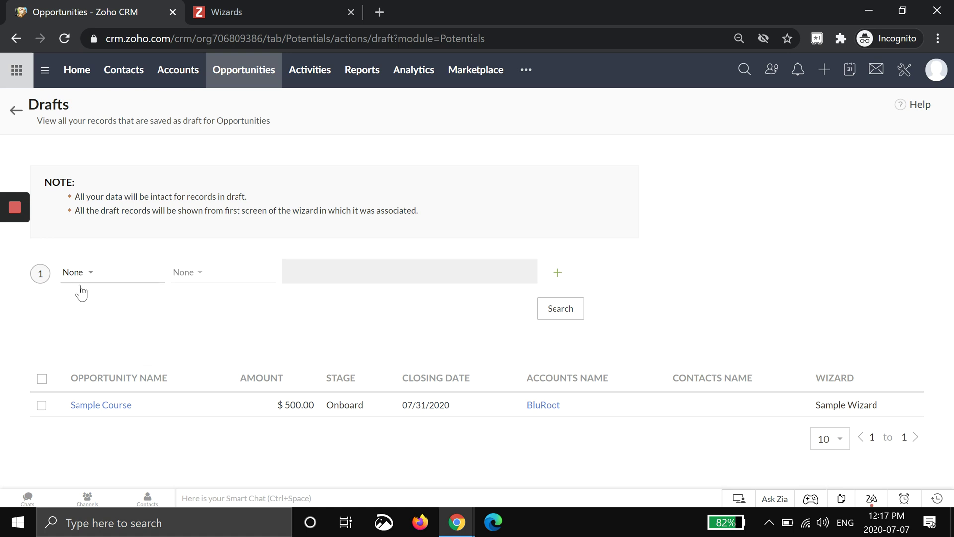
Step: Open the Sample Course draft, advance to the Course Day step, then cancel back to Drafts
{"action": "left_click", "coordinate": [101, 406]}
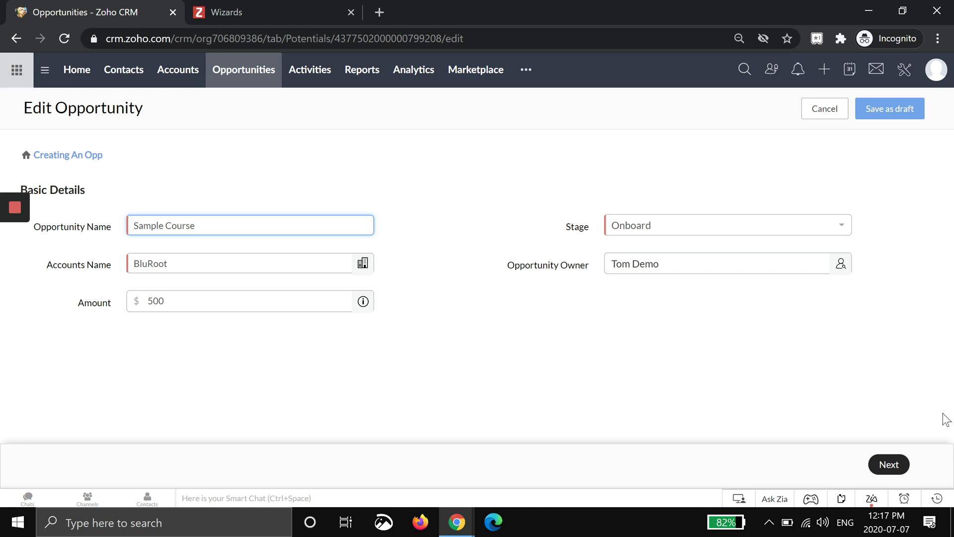
{"action": "left_click", "coordinate": [884, 464]}
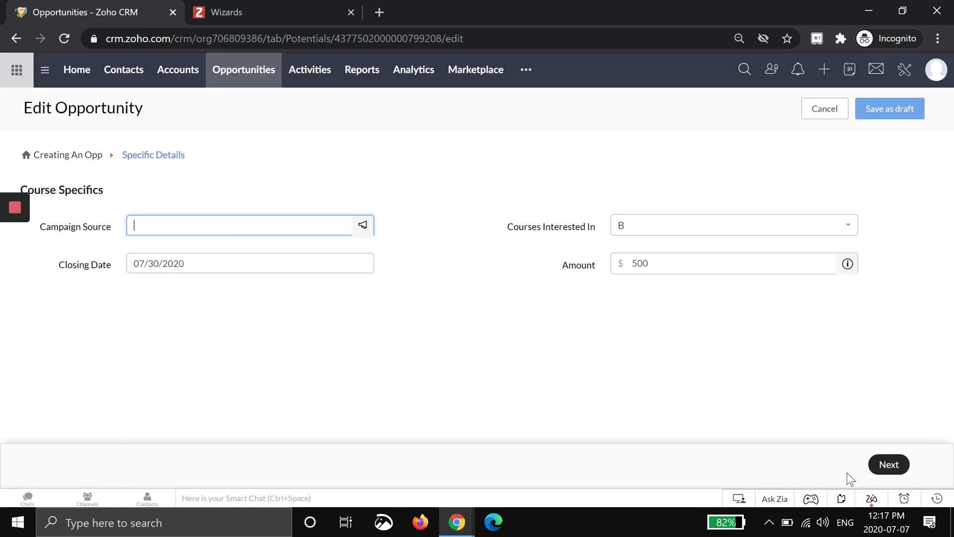
{"action": "left_click", "coordinate": [882, 470]}
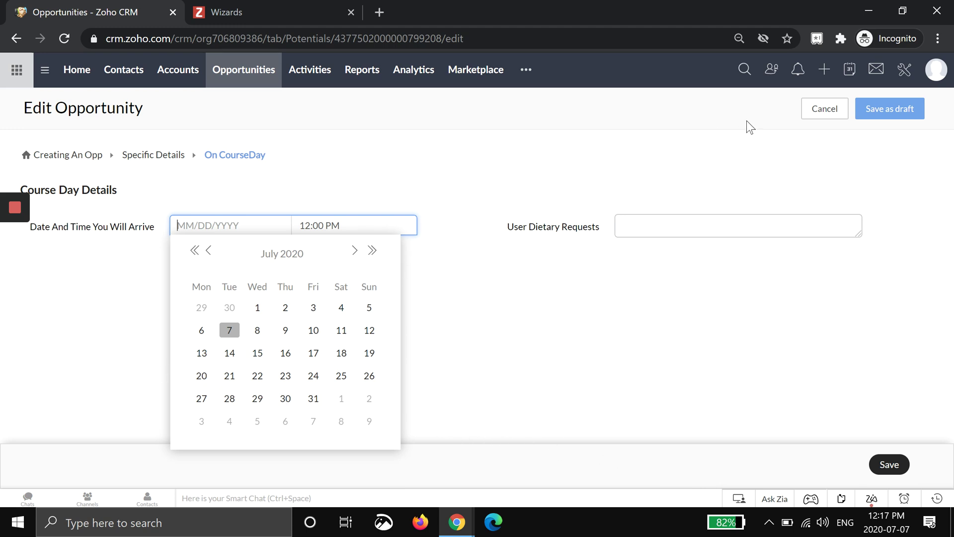
{"action": "left_click", "coordinate": [812, 107]}
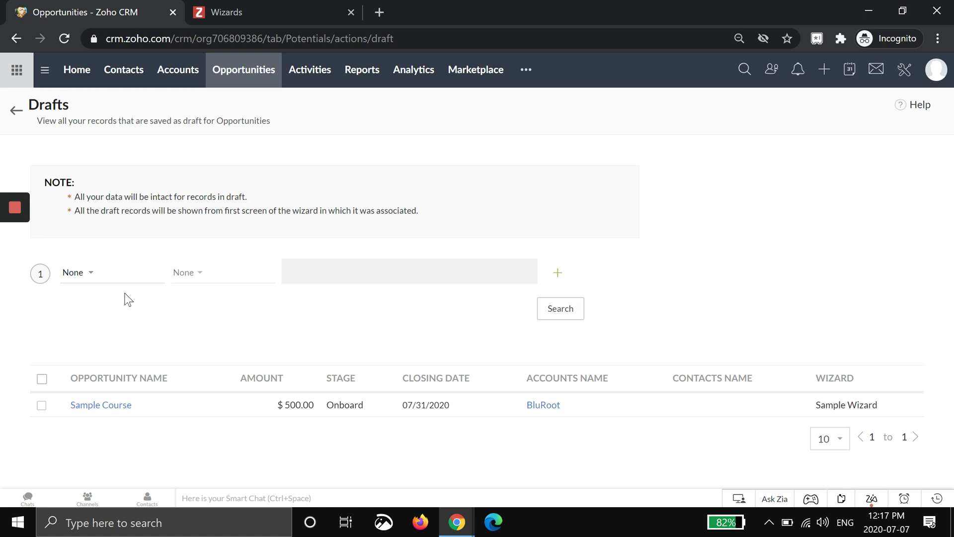
Step: Open the Sample Course draft, advance it to Specific Details, then go back to Drafts
{"action": "left_click", "coordinate": [94, 279]}
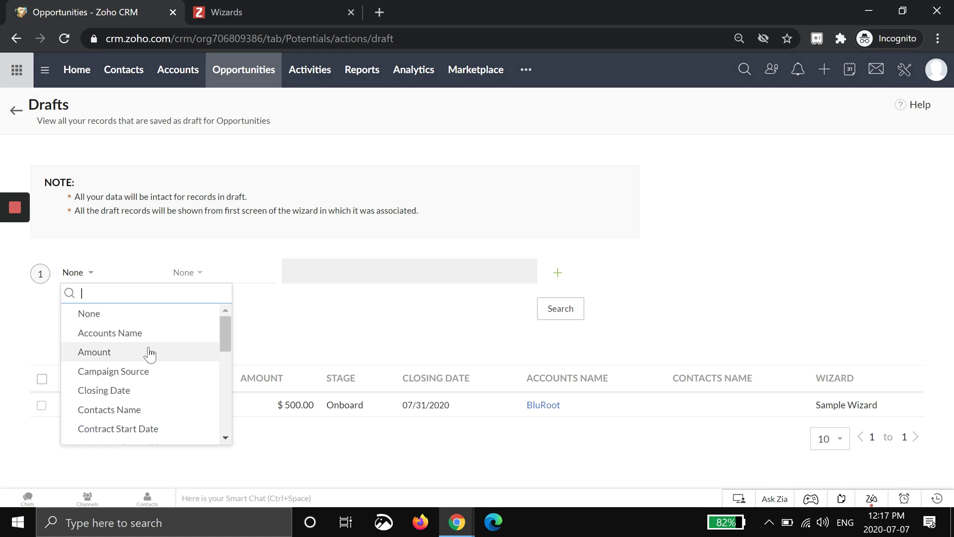
{"action": "scroll", "coordinate": [149, 352], "scroll_direction": "down", "scroll_amount": 5}
{"action": "left_click", "coordinate": [340, 378]}
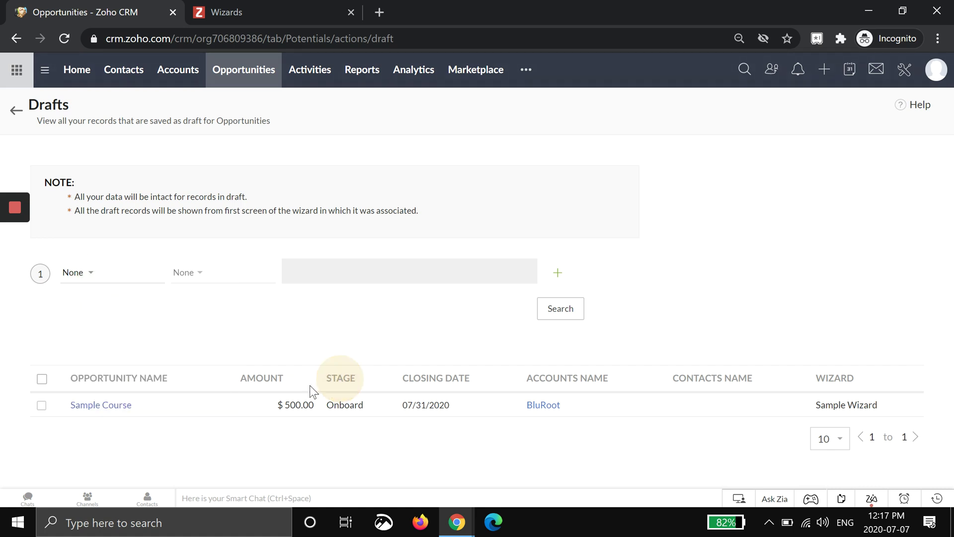
{"action": "left_click", "coordinate": [119, 405]}
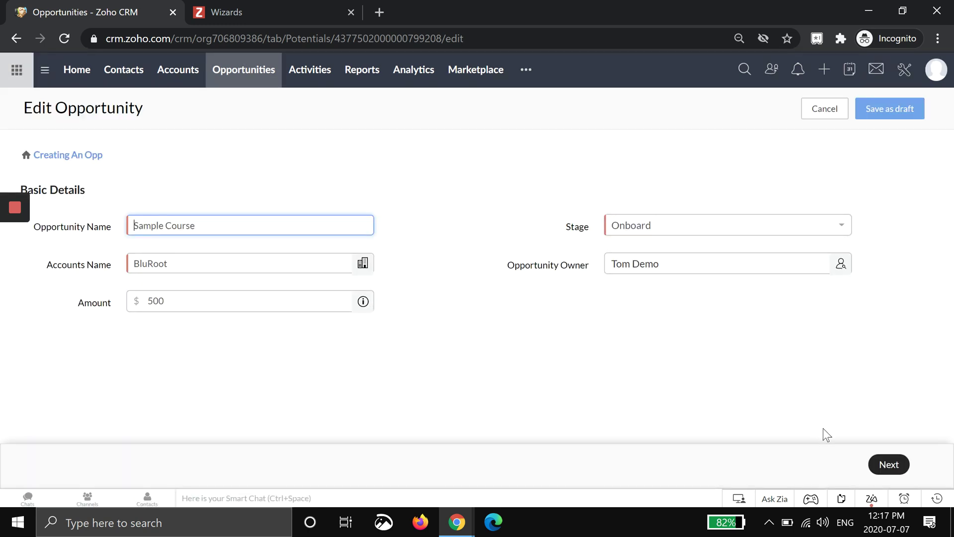
{"action": "left_click", "coordinate": [885, 464]}
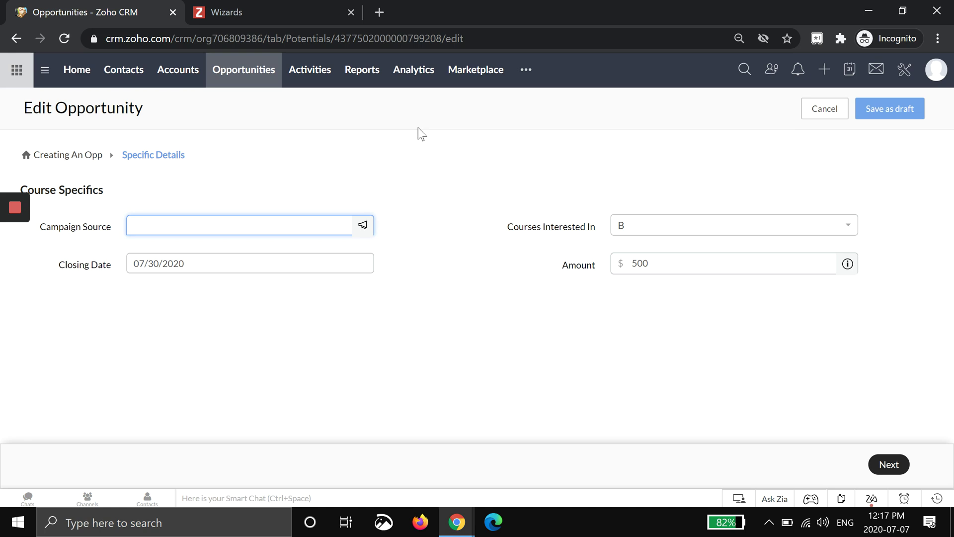
{"action": "left_click", "coordinate": [820, 111]}
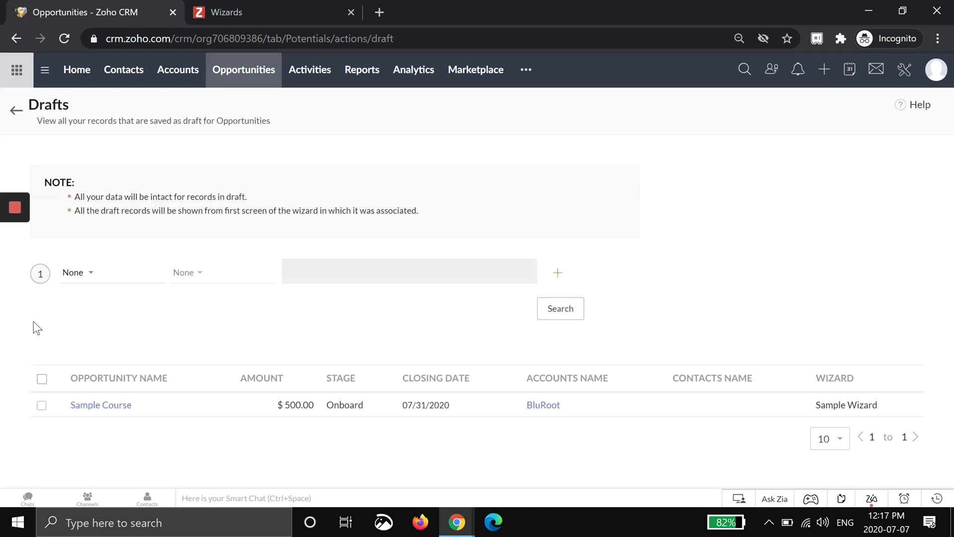
Step: Filter the drafts by Courses Interested In 'is not empty' and run the search
{"action": "left_click", "coordinate": [93, 276]}
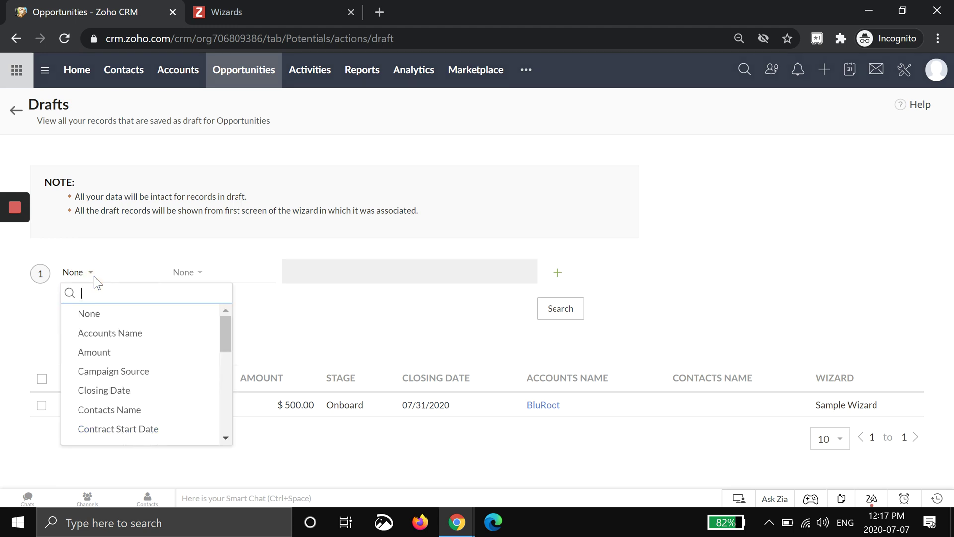
{"action": "type", "text": "course"}
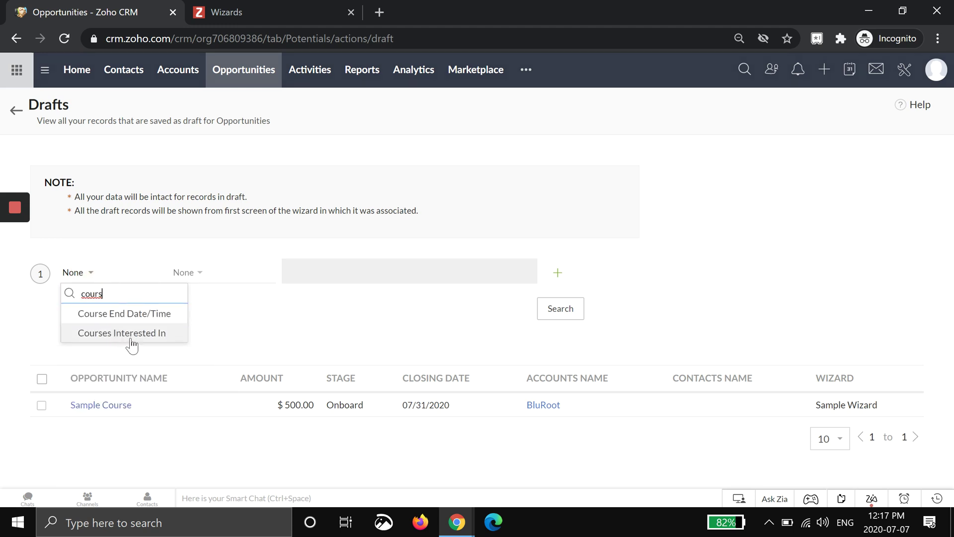
{"action": "left_click", "coordinate": [128, 334]}
{"action": "left_click", "coordinate": [195, 268]}
{"action": "scroll", "coordinate": [220, 347], "scroll_direction": "down", "scroll_amount": 2}
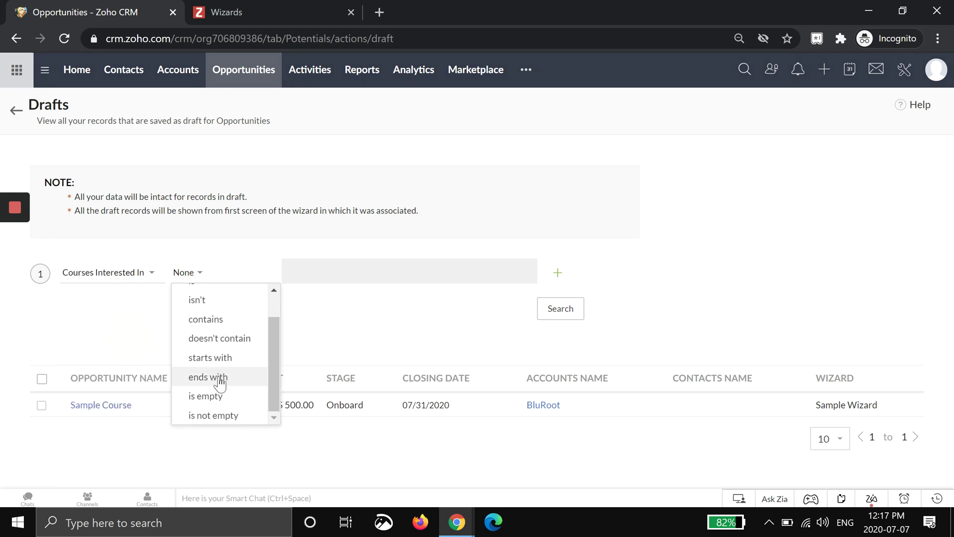
{"action": "left_click", "coordinate": [224, 416]}
{"action": "left_click", "coordinate": [566, 310]}
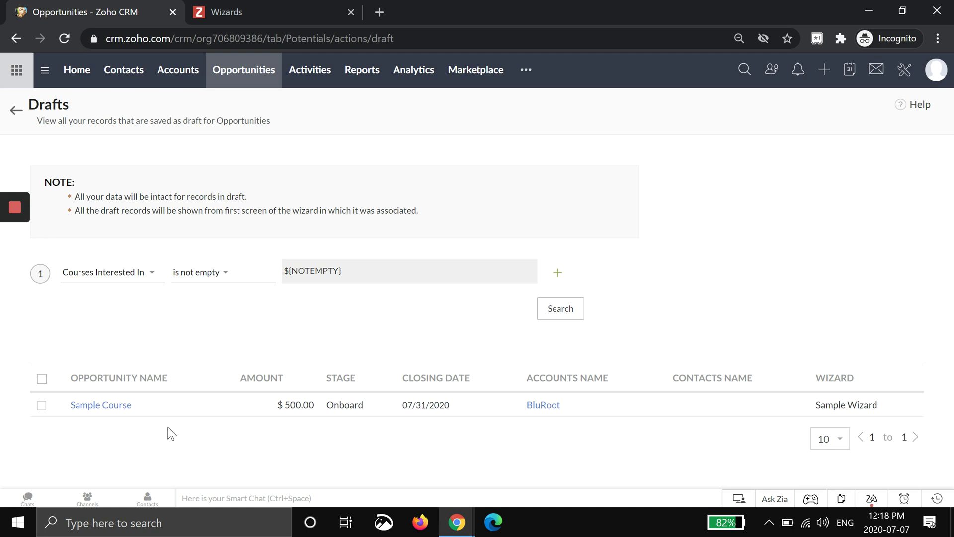
Step: Step Sample Course to Course Day, set arrival July 31, 2020, dietary request 'No meat', and save
{"action": "left_click", "coordinate": [117, 410]}
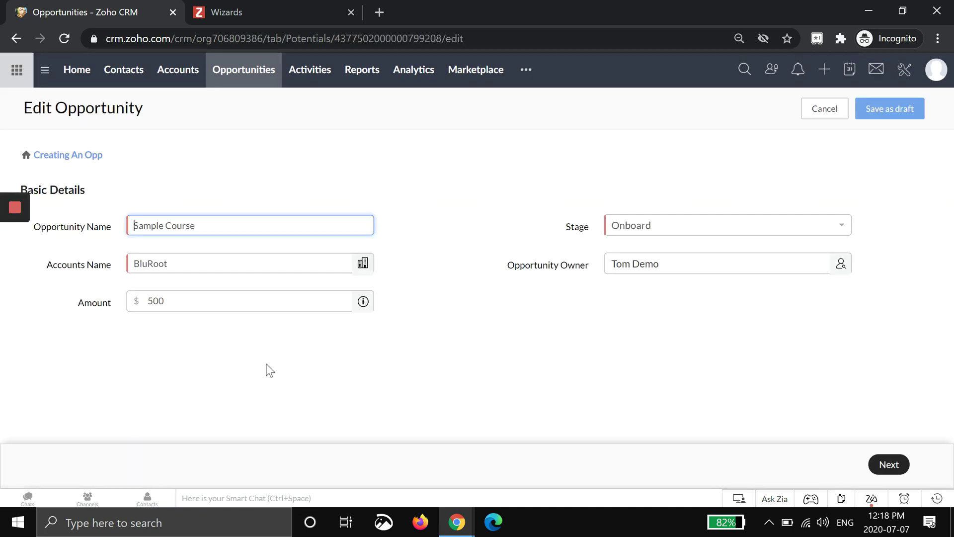
{"action": "left_click", "coordinate": [882, 468]}
{"action": "left_click", "coordinate": [882, 472]}
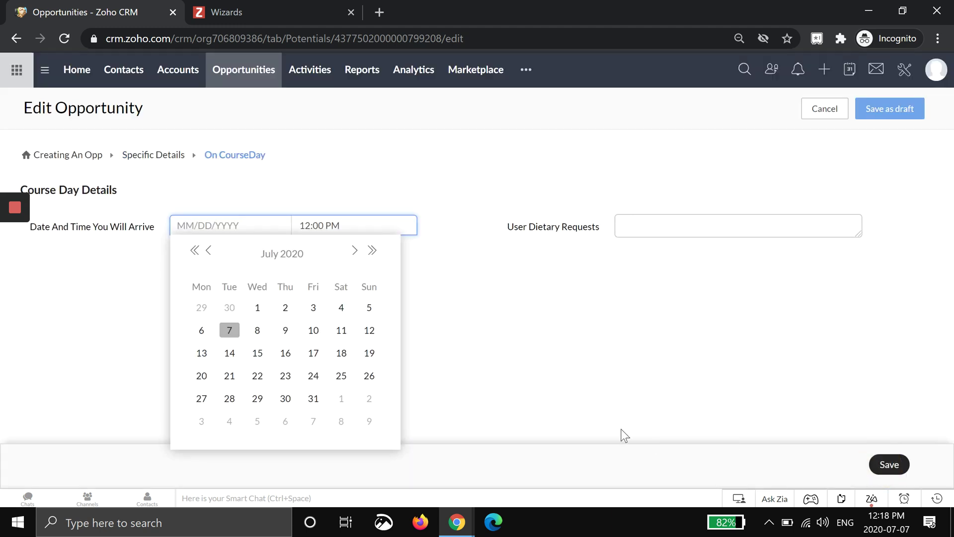
{"action": "left_click", "coordinate": [313, 398]}
{"action": "left_click", "coordinate": [686, 234]}
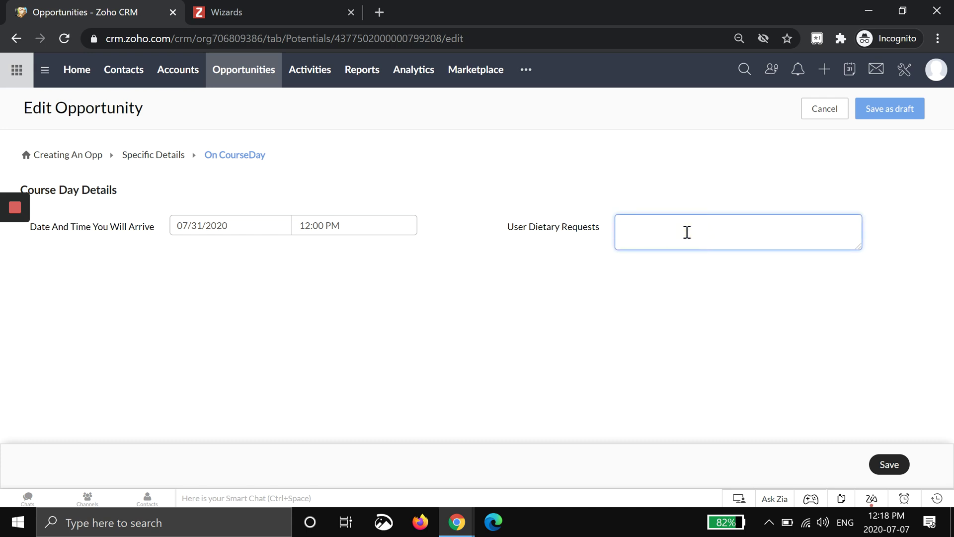
{"action": "type", "text": "No meat"}
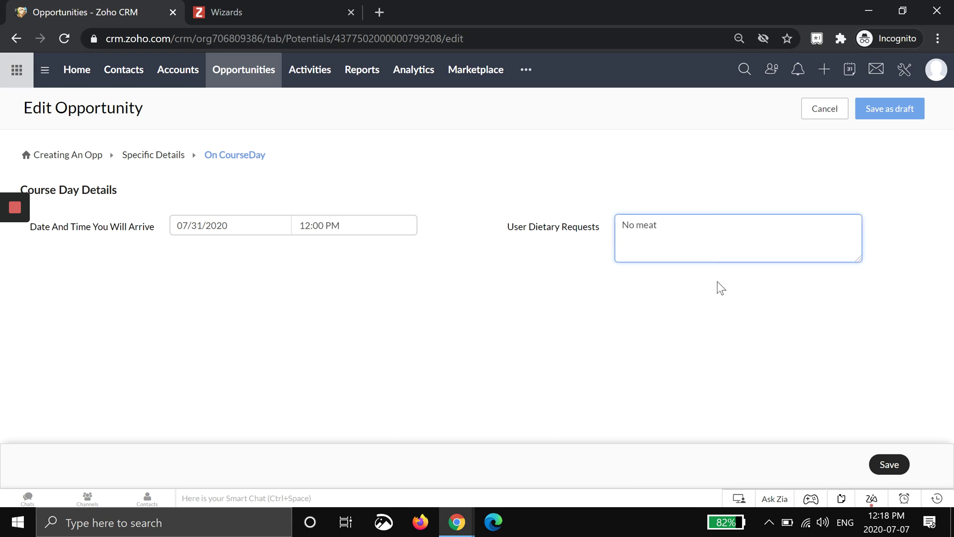
{"action": "left_click", "coordinate": [882, 463]}
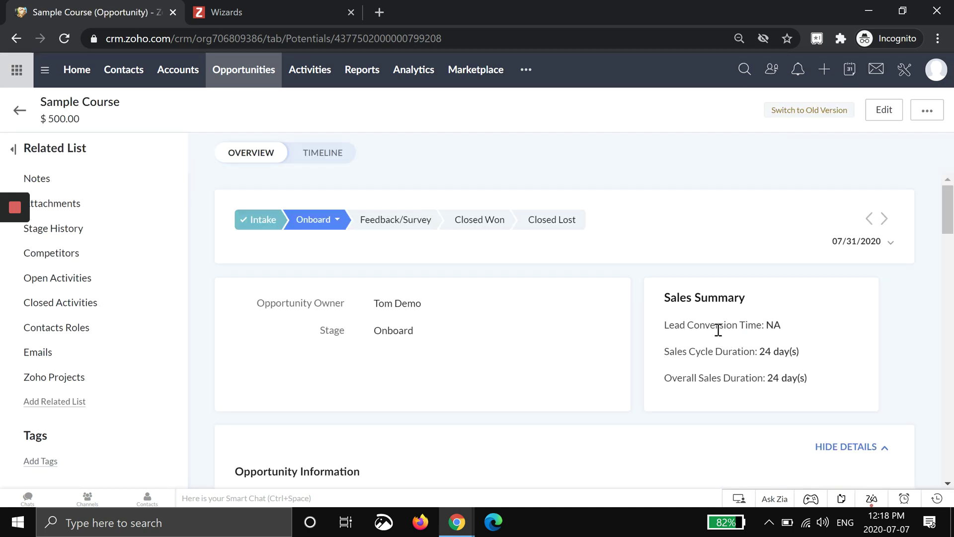
{"action": "scroll", "coordinate": [664, 328], "scroll_direction": "down", "scroll_amount": 5}
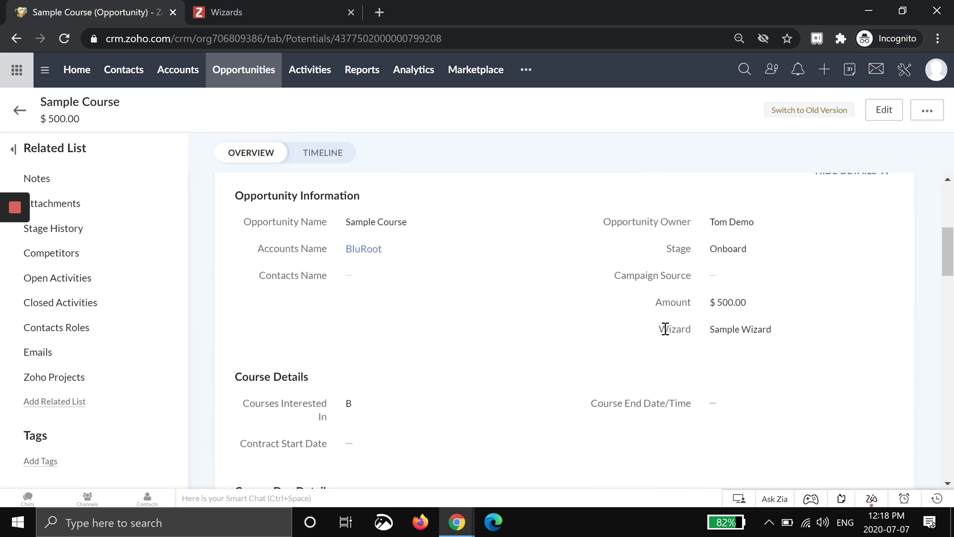
{"action": "scroll", "coordinate": [664, 329], "scroll_direction": "down", "scroll_amount": 4}
{"action": "scroll", "coordinate": [668, 340], "scroll_direction": "up", "scroll_amount": 6}
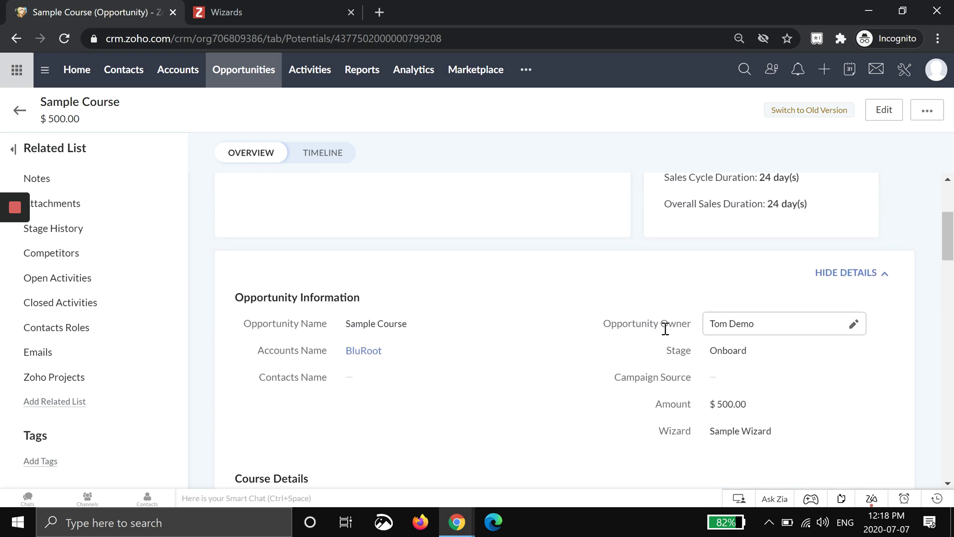
{"action": "scroll", "coordinate": [651, 279], "scroll_direction": "up", "scroll_amount": 3}
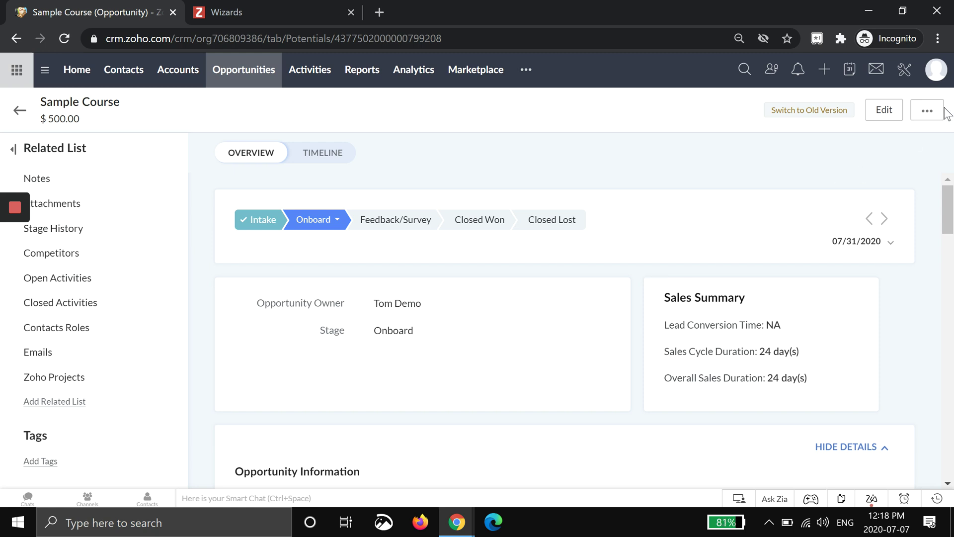
Step: Cancel out of editing the opportunity, quick-create a new Opportunity, and show its layout options
{"action": "left_click", "coordinate": [884, 110]}
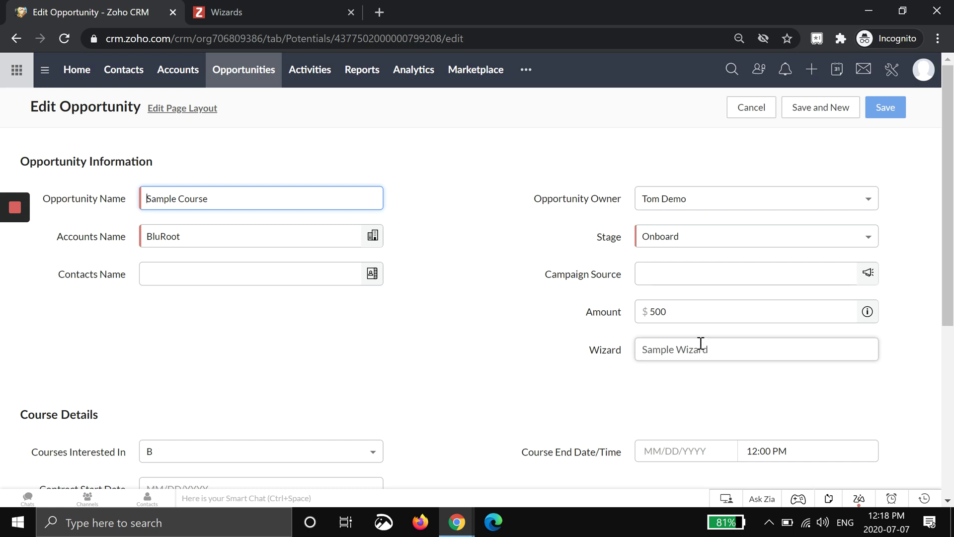
{"action": "left_click", "coordinate": [746, 110]}
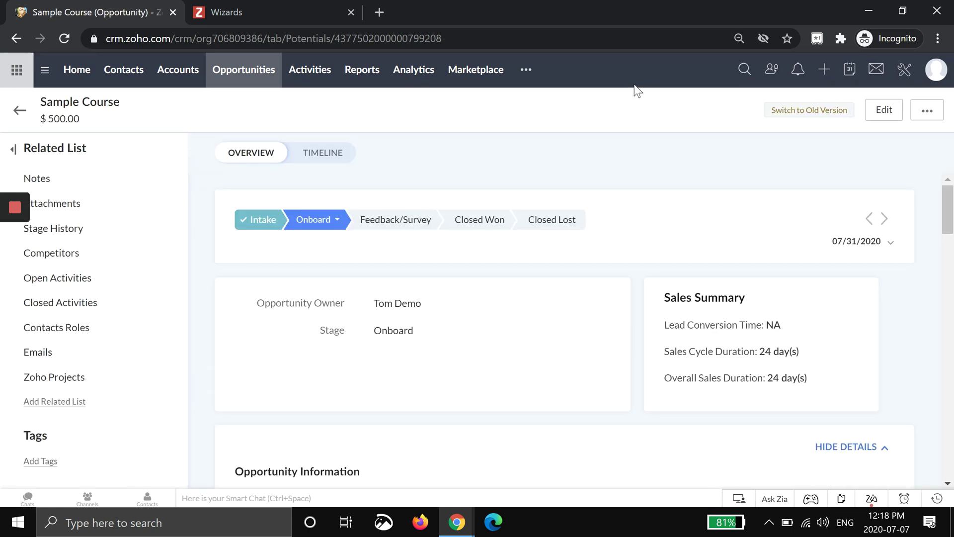
{"action": "left_click", "coordinate": [824, 70]}
{"action": "left_click", "coordinate": [834, 127]}
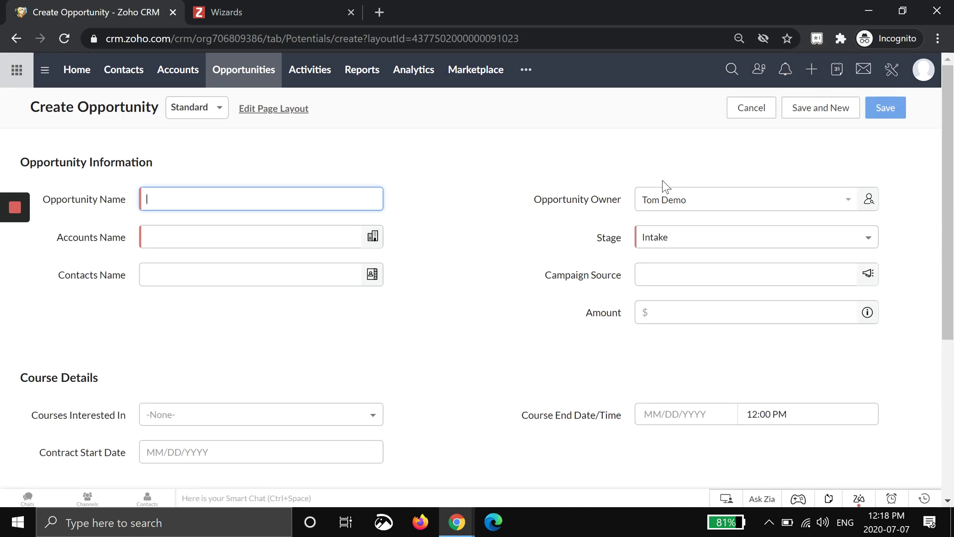
{"action": "left_click", "coordinate": [193, 111]}
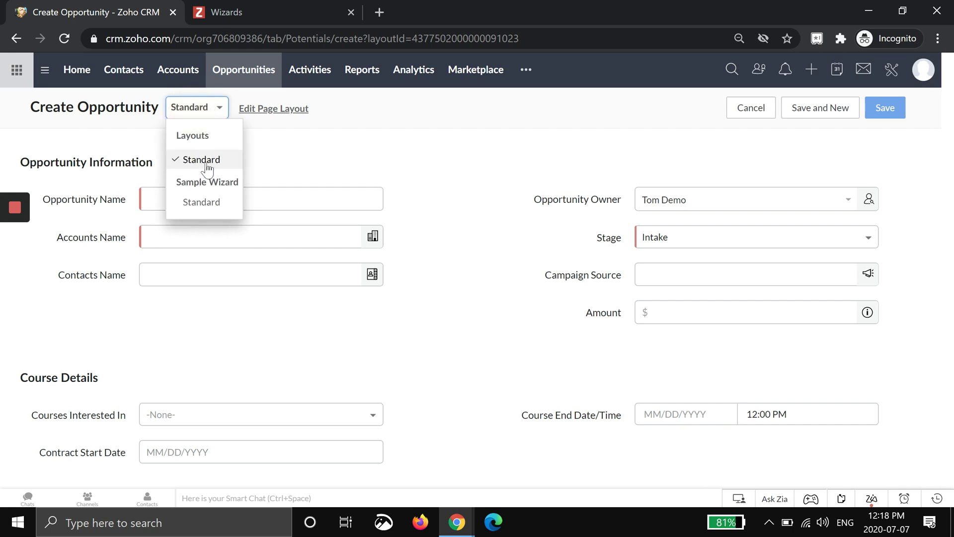